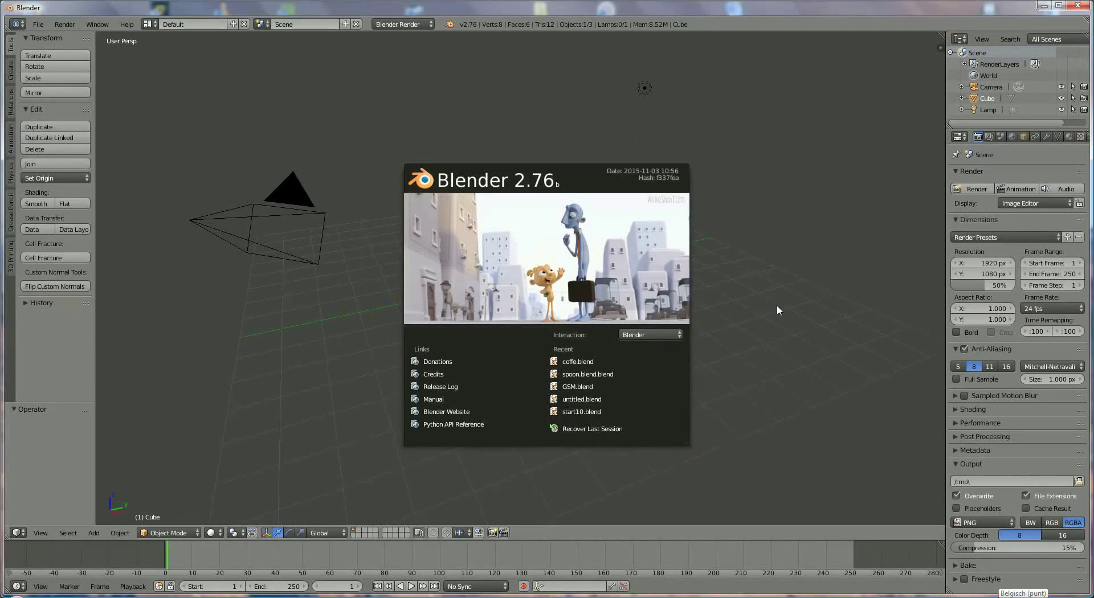
Dismiss the splash screen and delete the default cube.
click(777, 306)
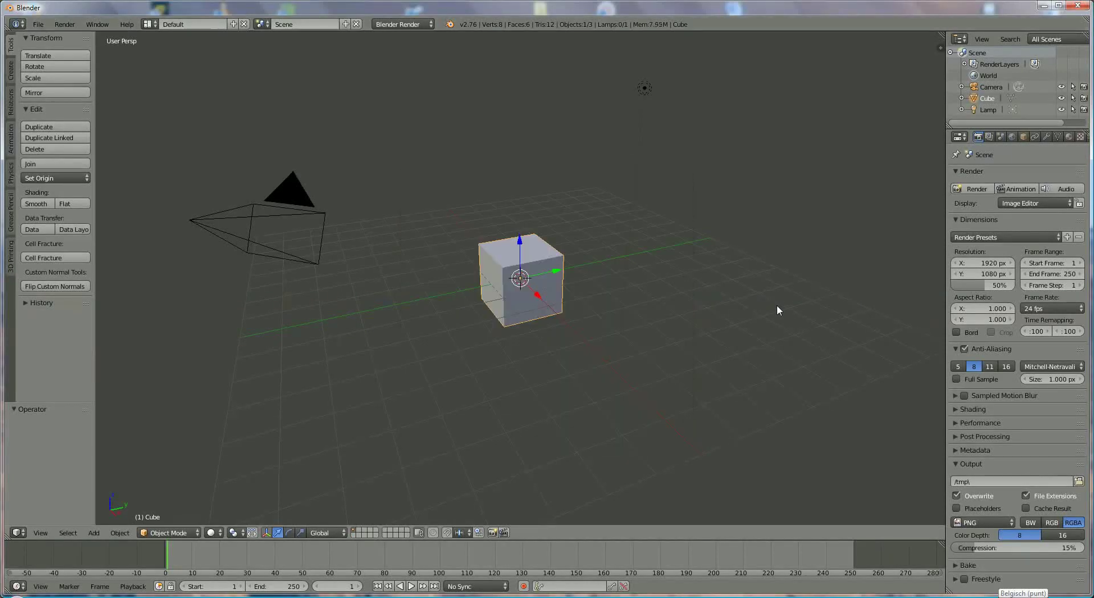
key(x)
click(507, 266)
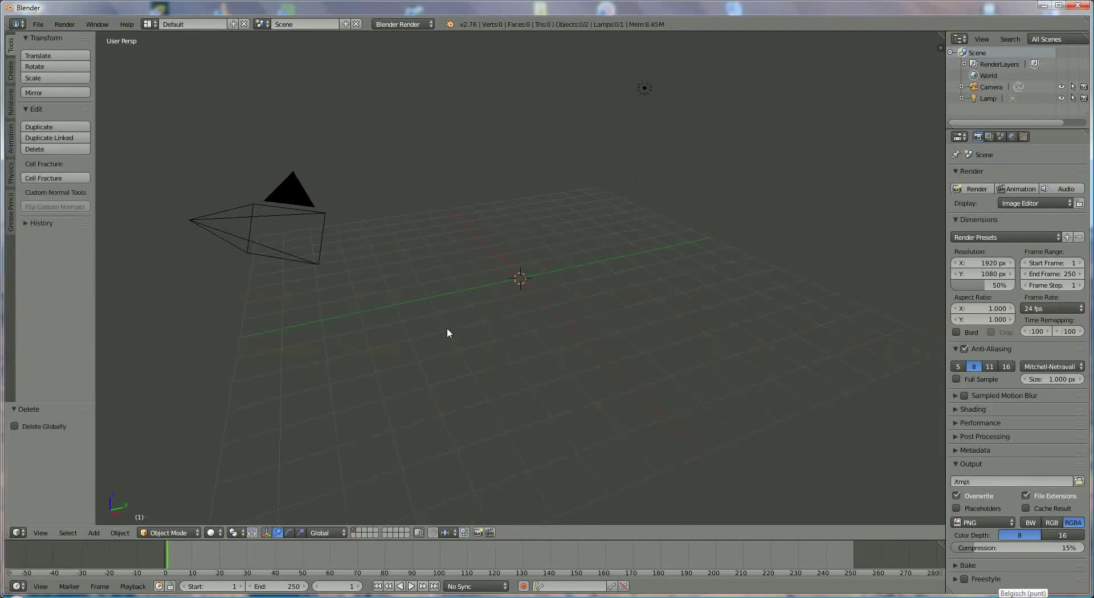
In top view, add a mesh circle with 10 vertices and scale it up by about 1.79.
key(KP_7)
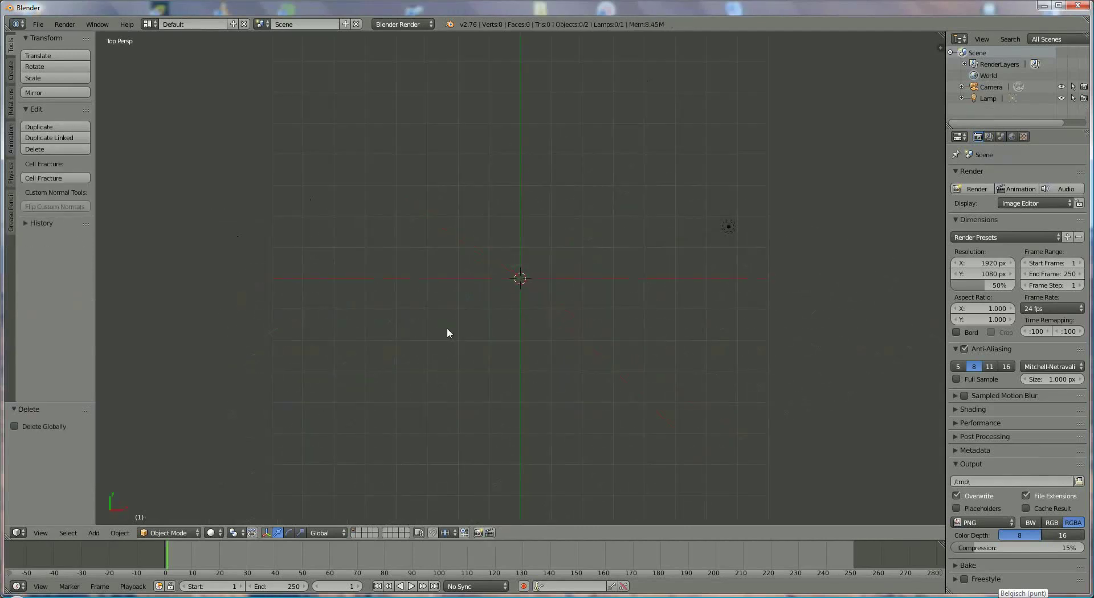
click(93, 532)
mouse_move(107, 522)
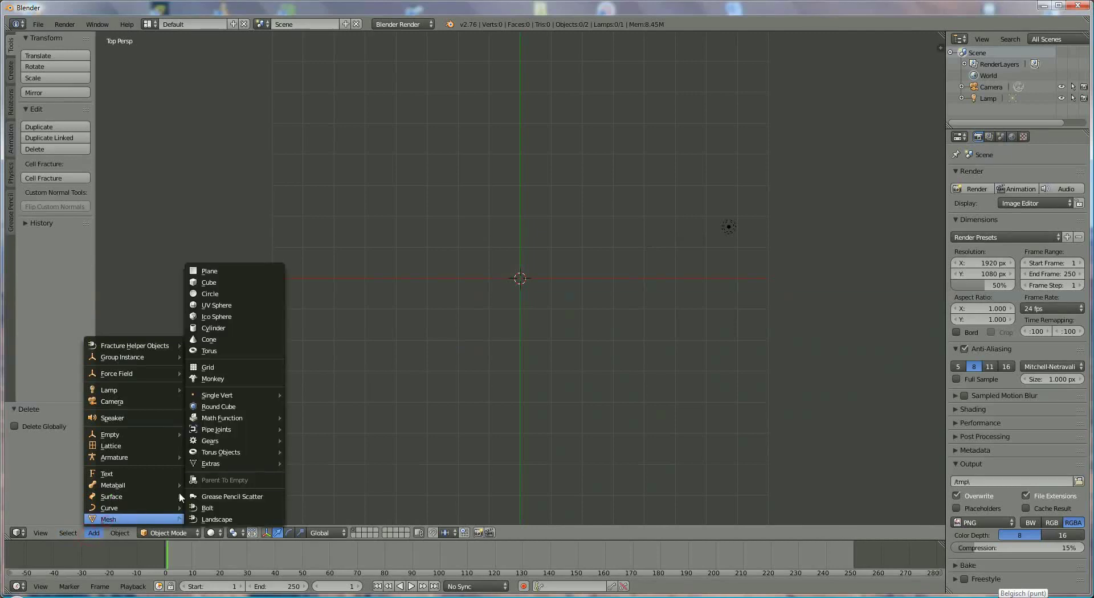
click(226, 294)
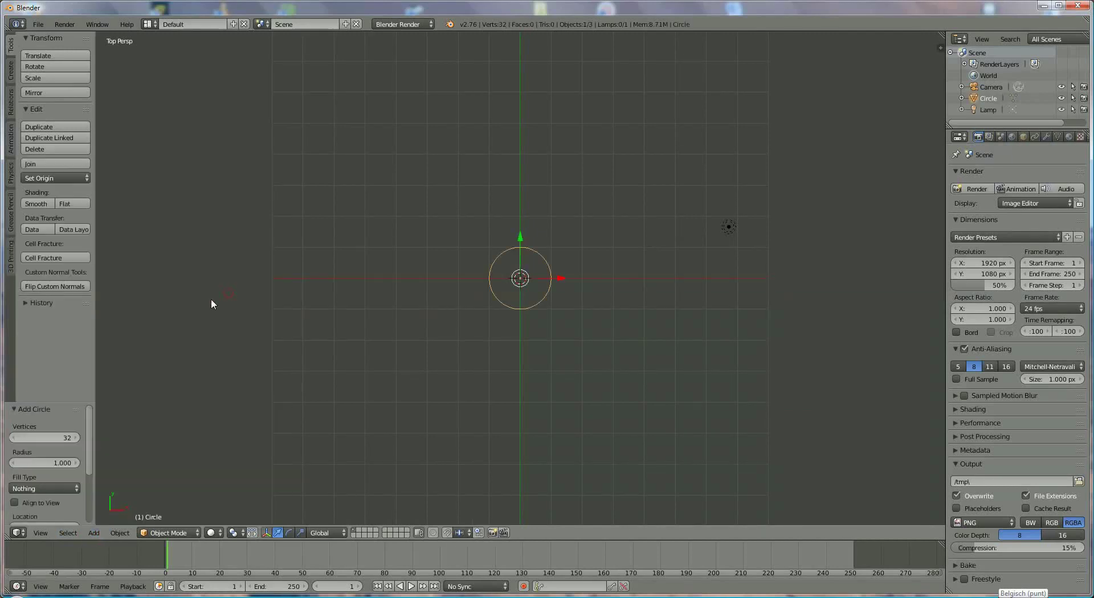
click(53, 437)
text(10)
key(Return)
key(s)
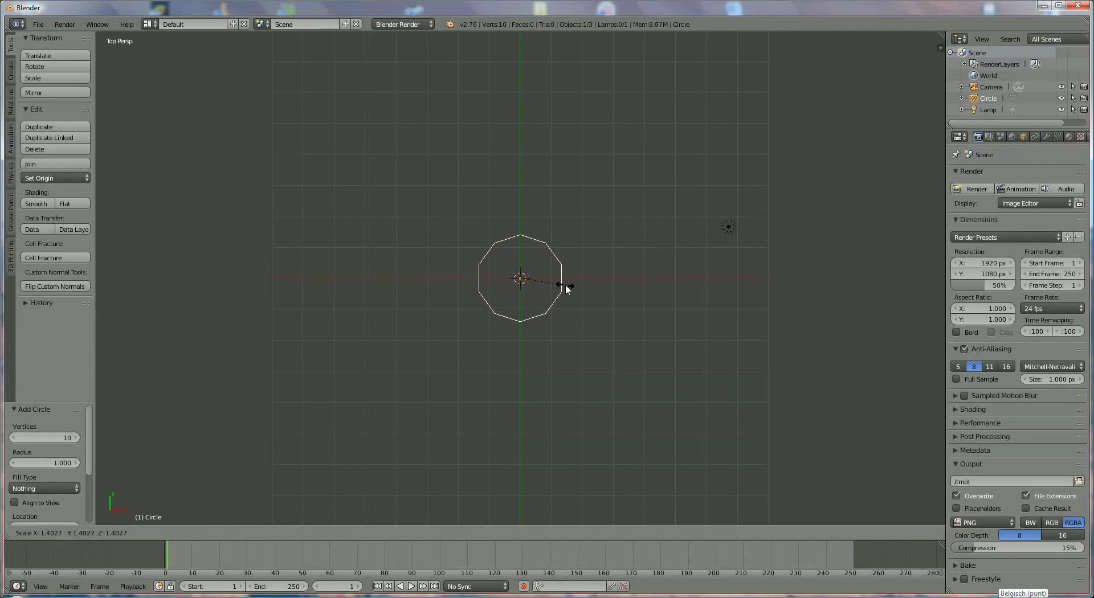
click(574, 292)
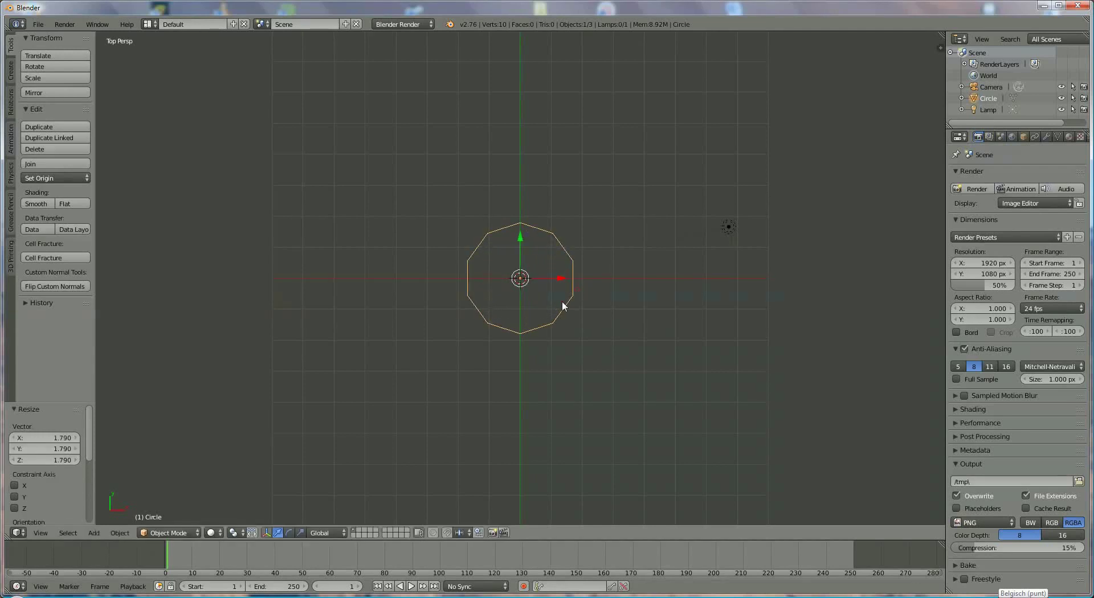
In Edit Mode, extrude the circle up along Z by about 1.3 and scale the new ring by about 1.17.
middle_drag(586, 331, 540, 296)
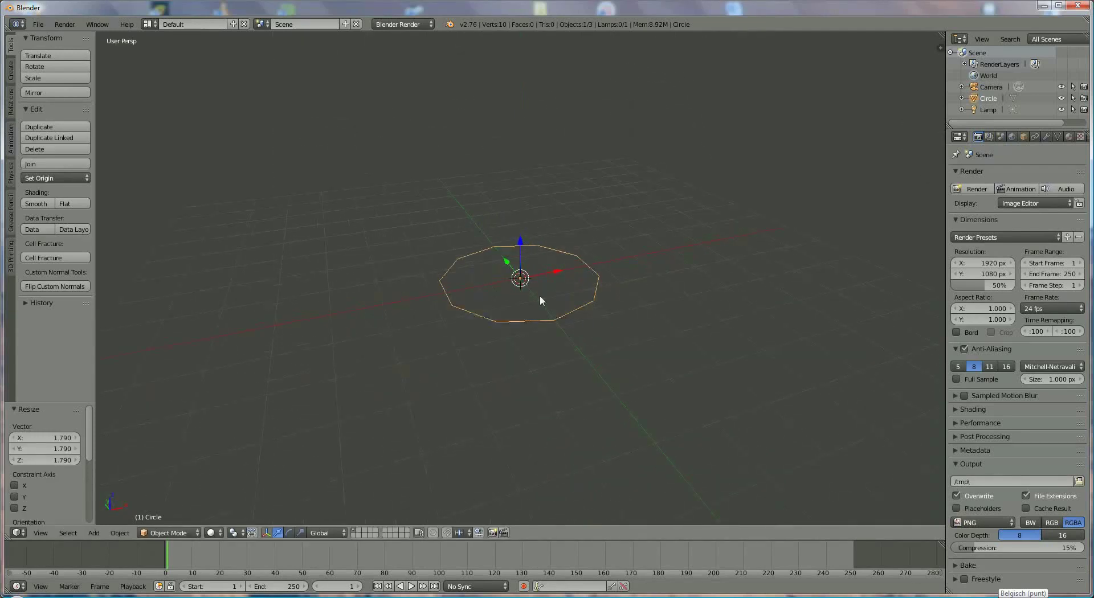
click(169, 531)
click(183, 508)
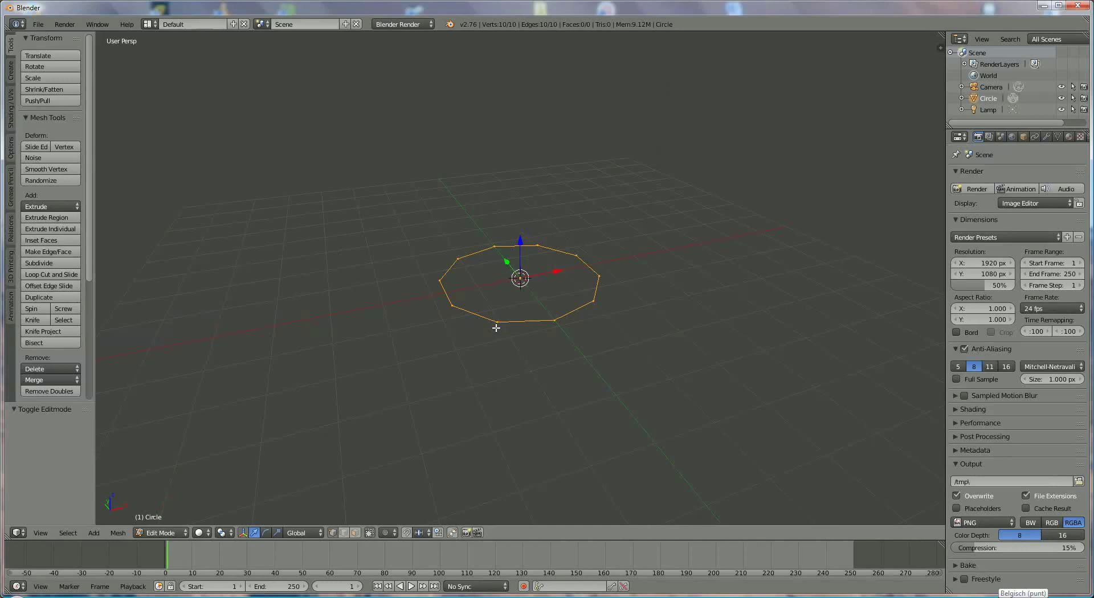
key(e)
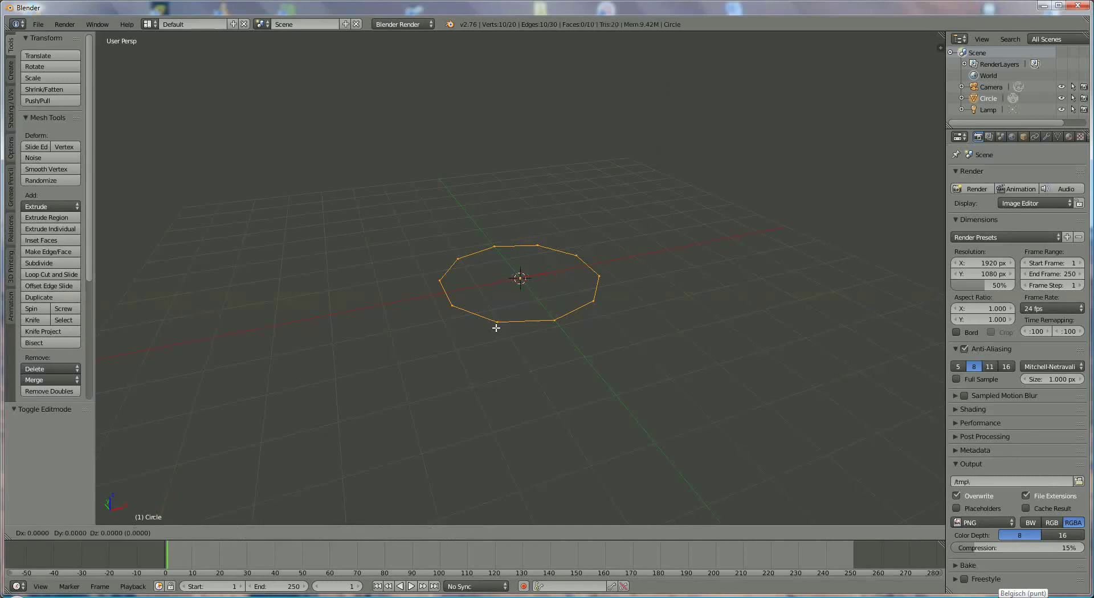
key(z)
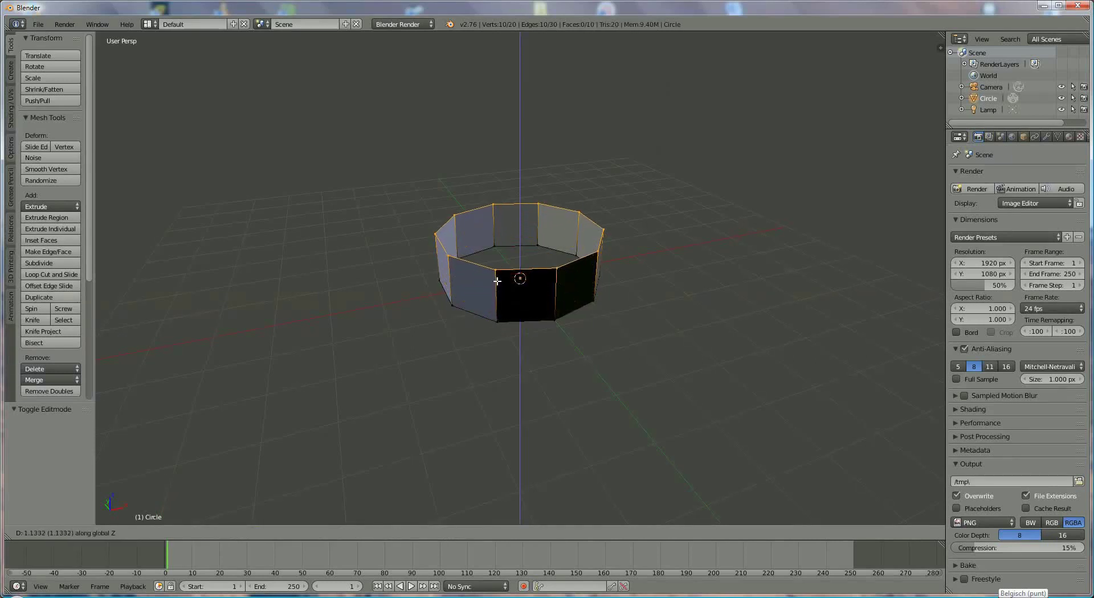
click(499, 274)
key(s)
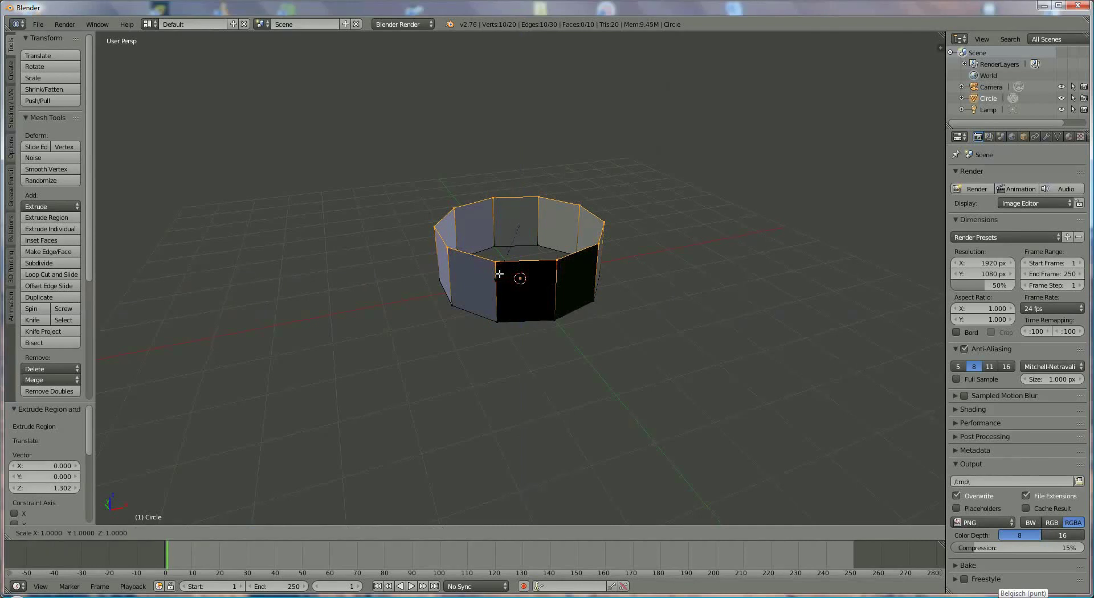
click(491, 280)
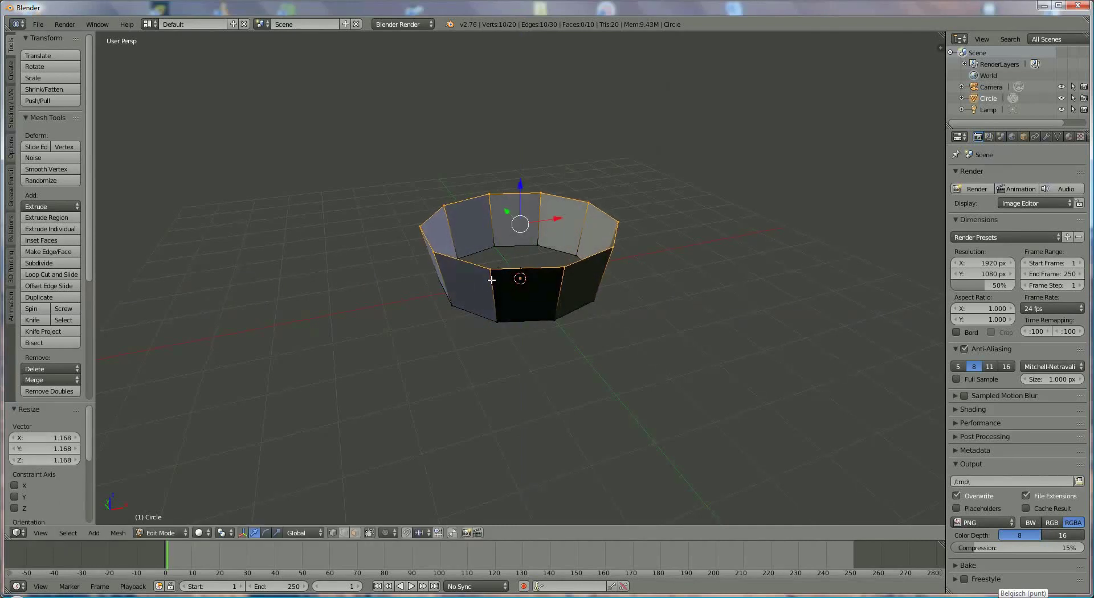
Extrude the cup's upper ring along Z by about 1.32.
key(e)
key(z)
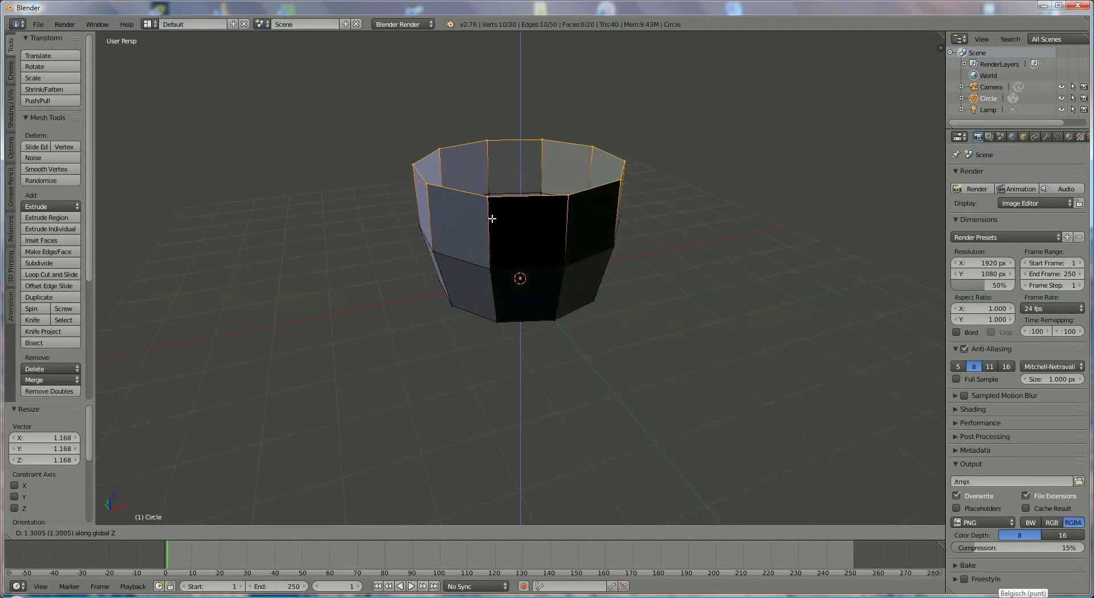
click(493, 217)
Extrude the top ring up along Z by about 1.17 and scale the rim in to about 0.885.
key(e)
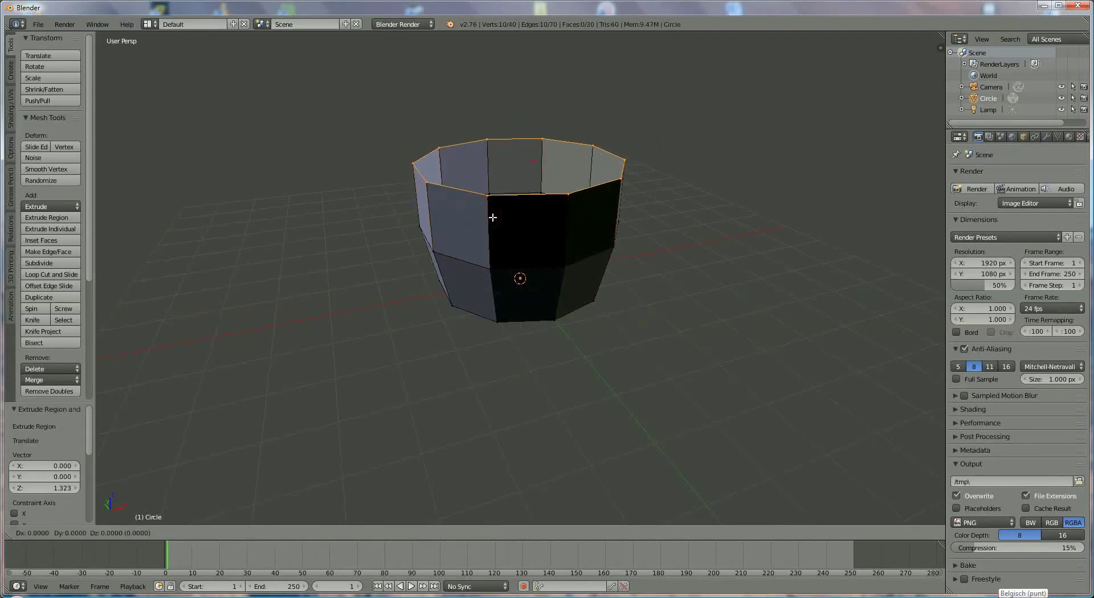
key(z)
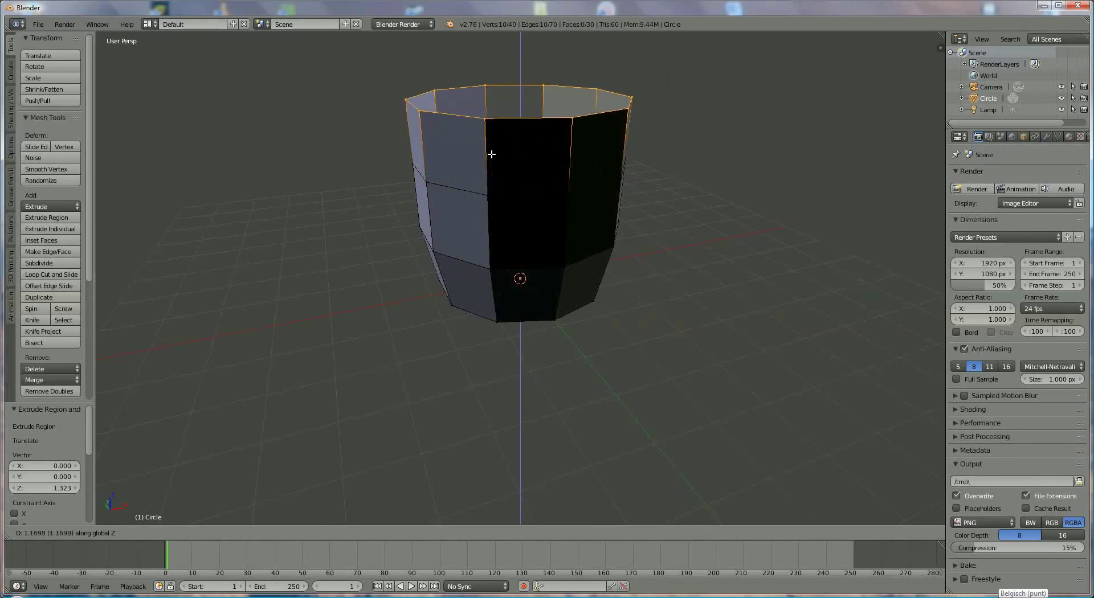
click(492, 153)
key(s)
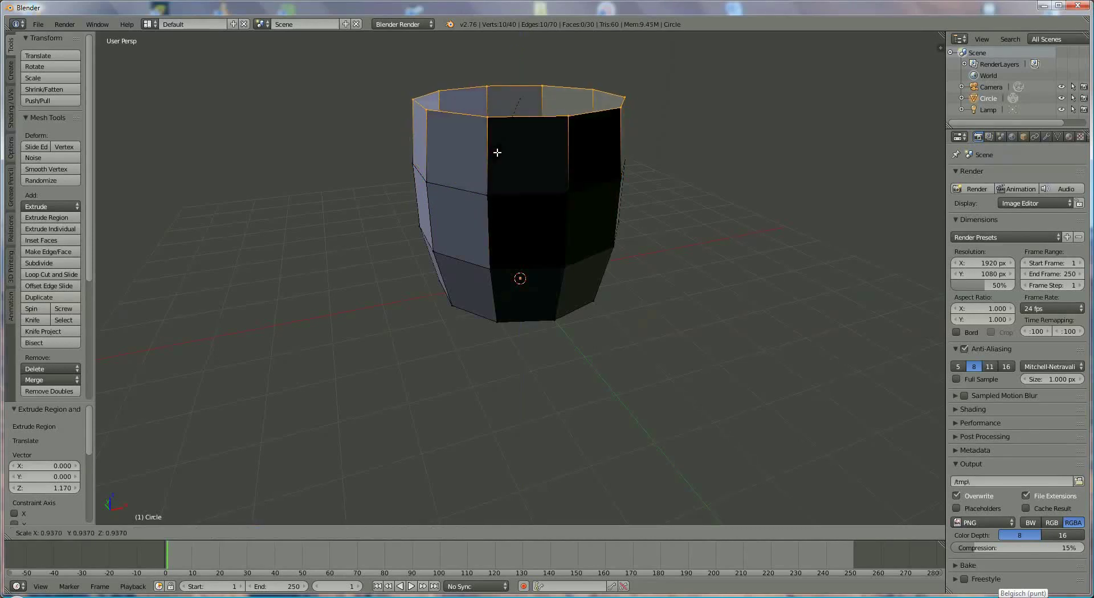
click(501, 150)
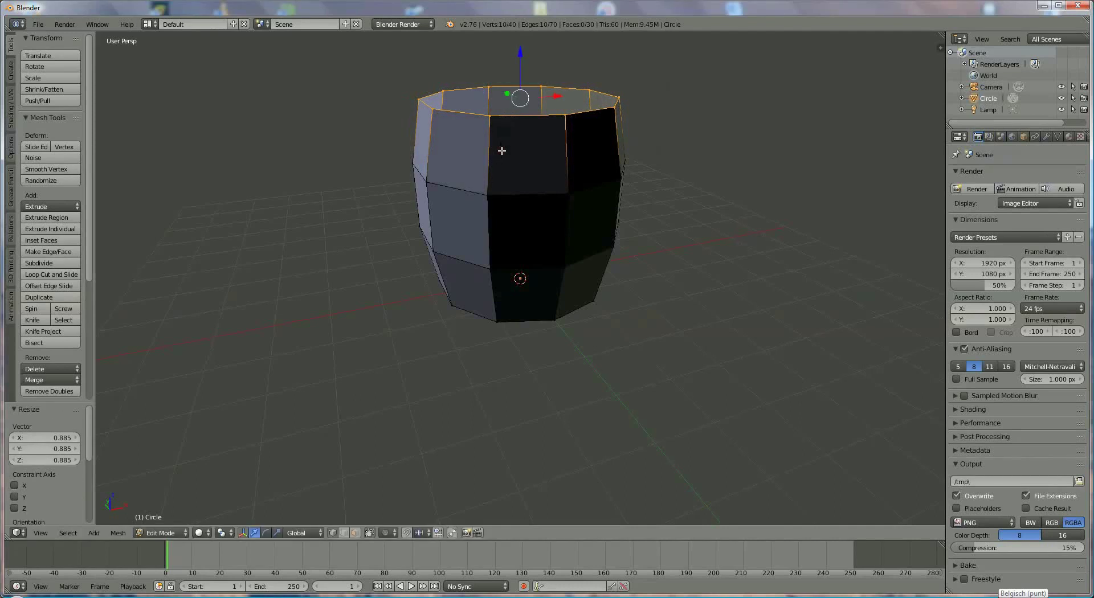
Select the cup's open bottom edge loop in edge select mode and fill it with a face.
middle_drag(486, 272, 550, 215)
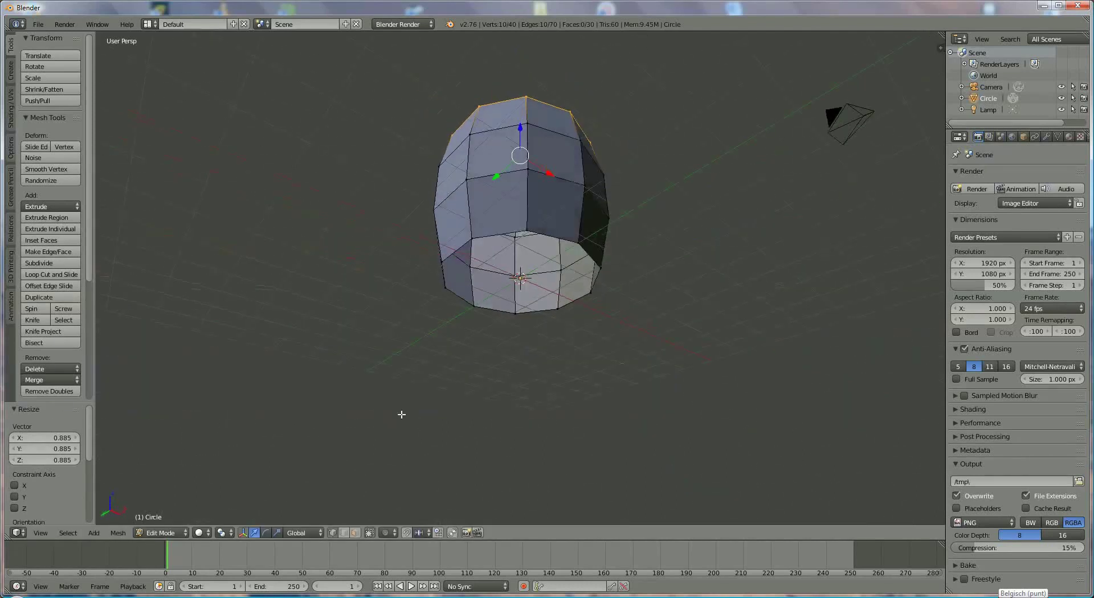
click(344, 533)
right_click(531, 315)
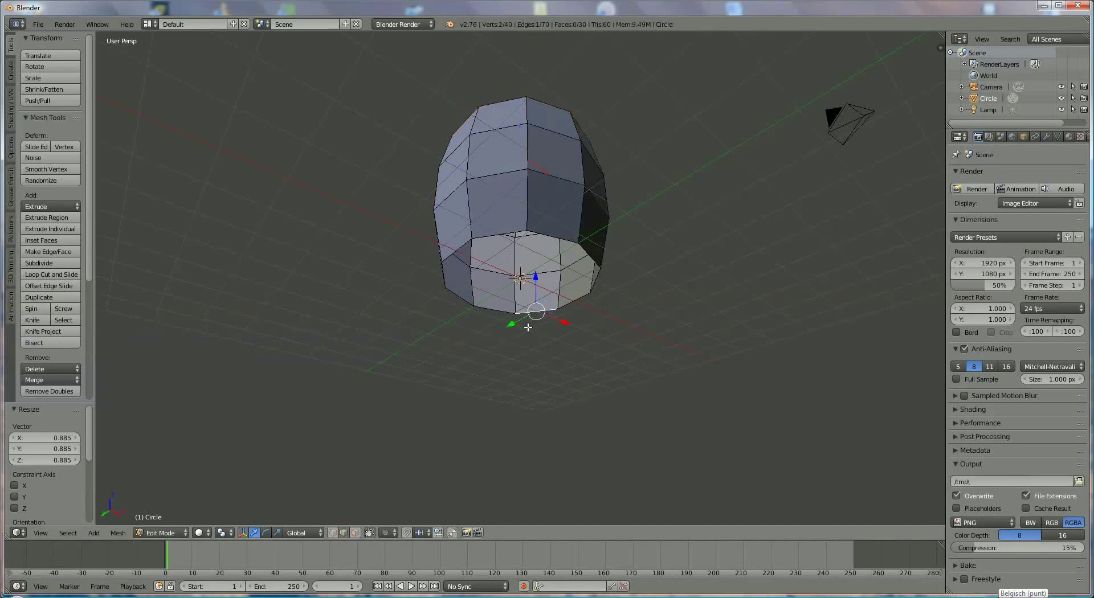
alt+right_click(503, 312)
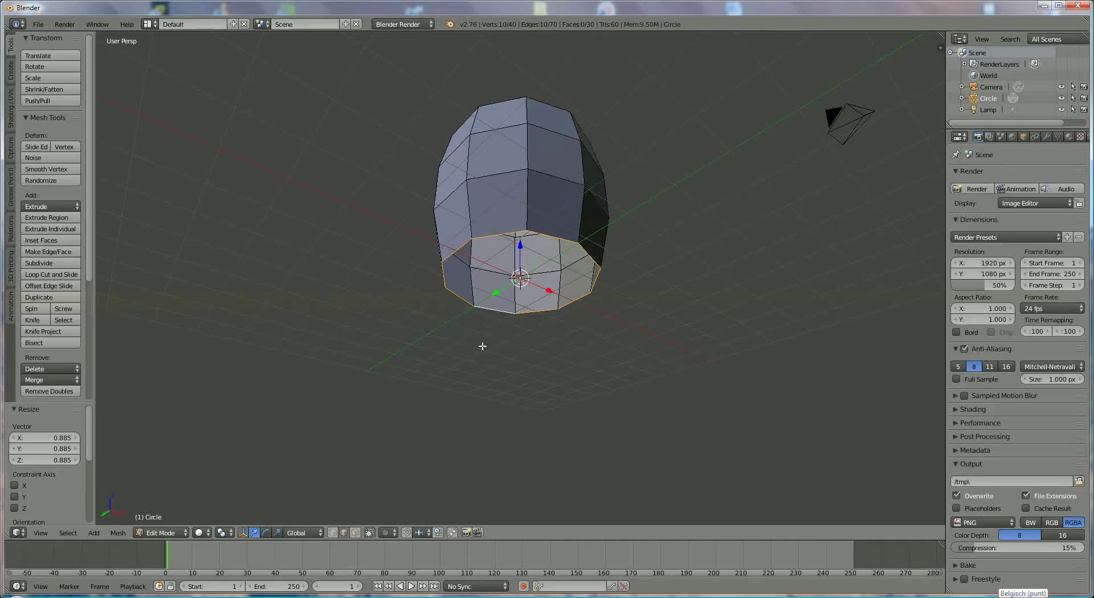
key(f)
Add a Solidify modifier to the cup with a thickness of -0.1260.
middle_drag(482, 345, 498, 439)
scroll(498, 439, up, 2)
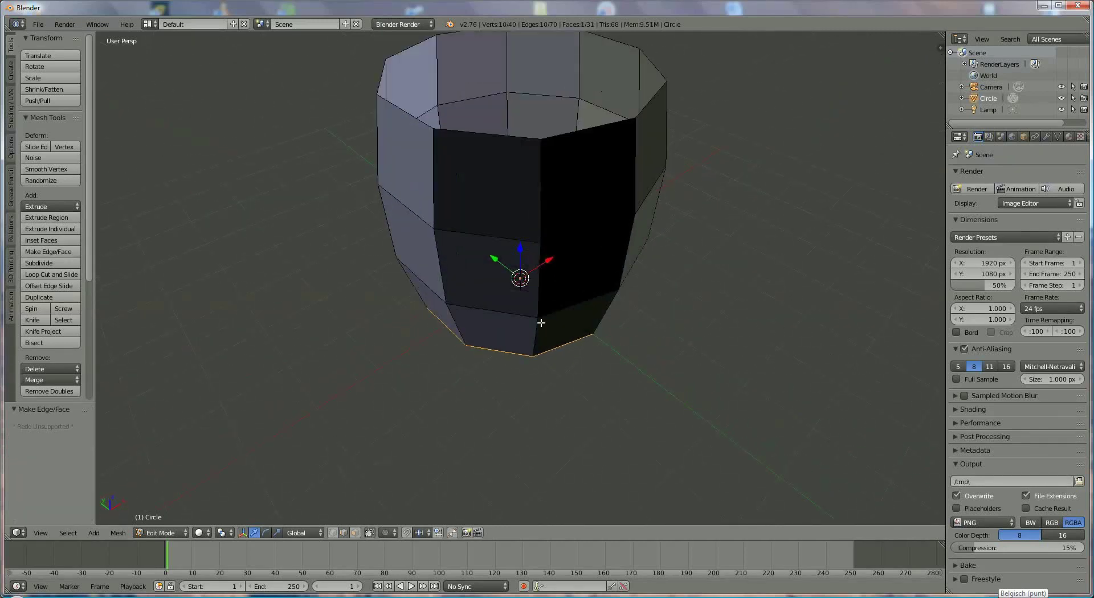
middle_drag(532, 319, 530, 348)
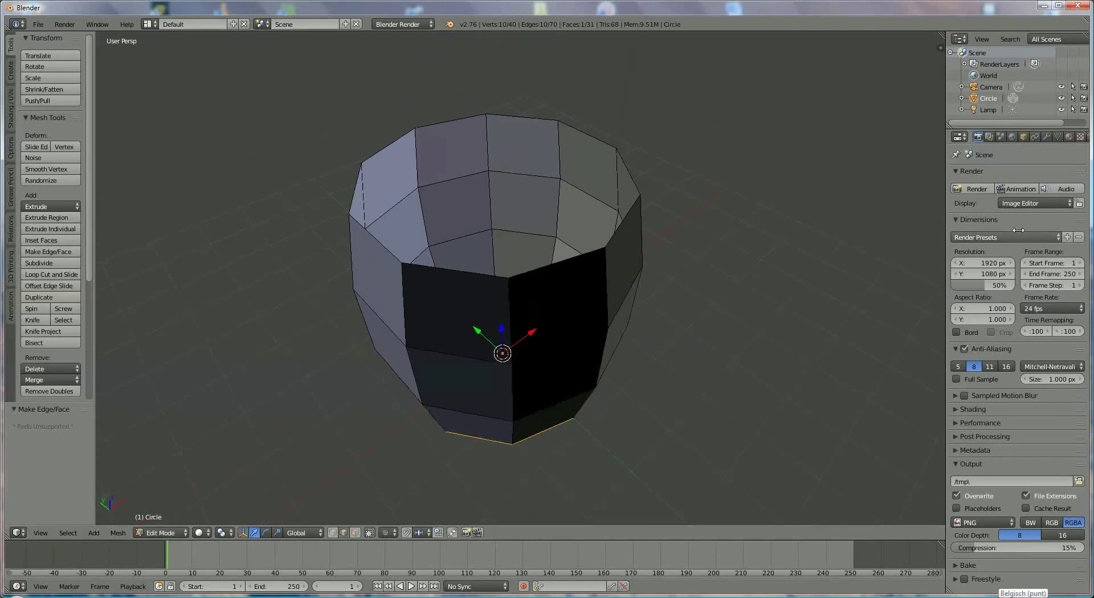
click(1046, 137)
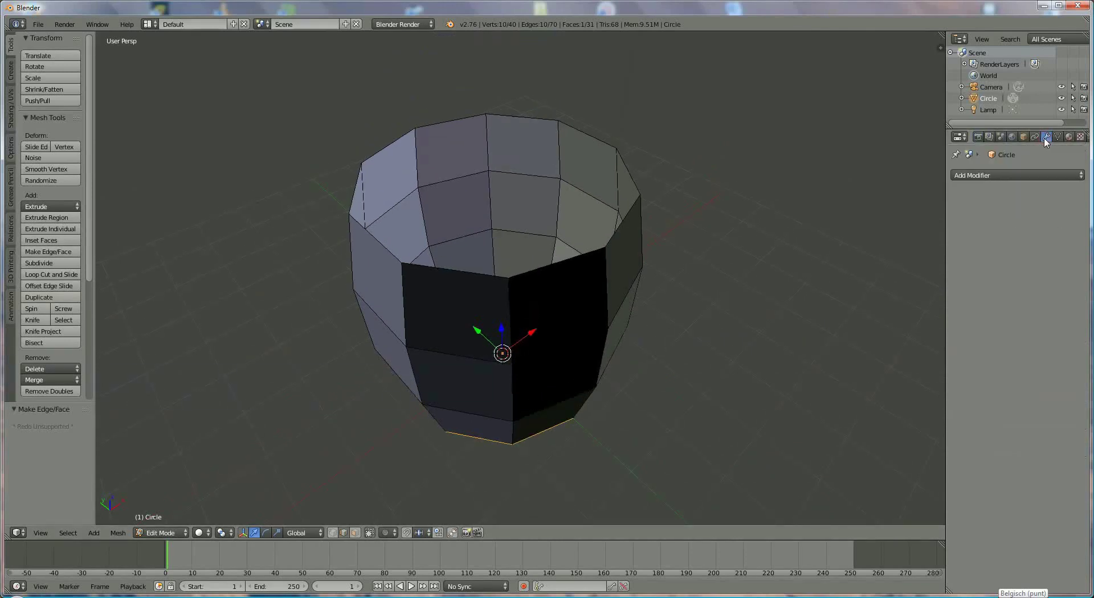
click(1042, 175)
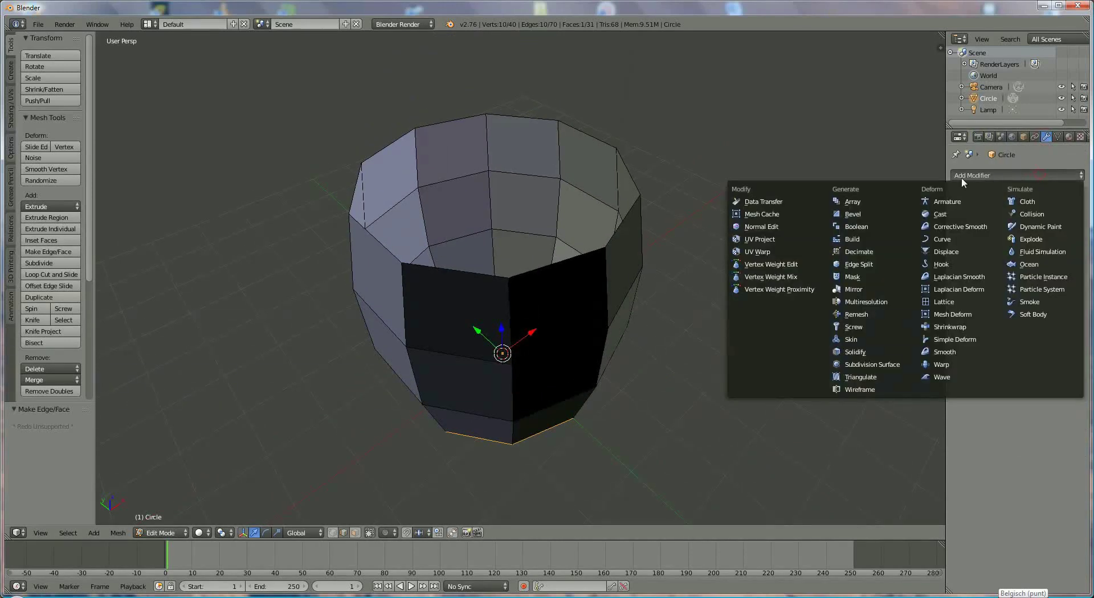
click(864, 353)
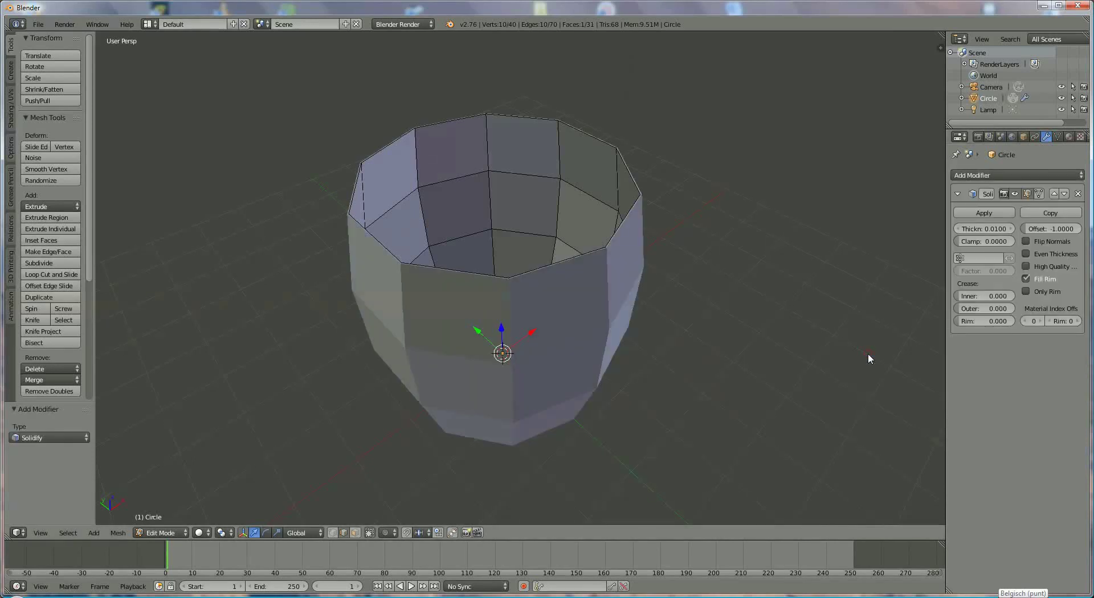
drag(979, 229, 922, 243)
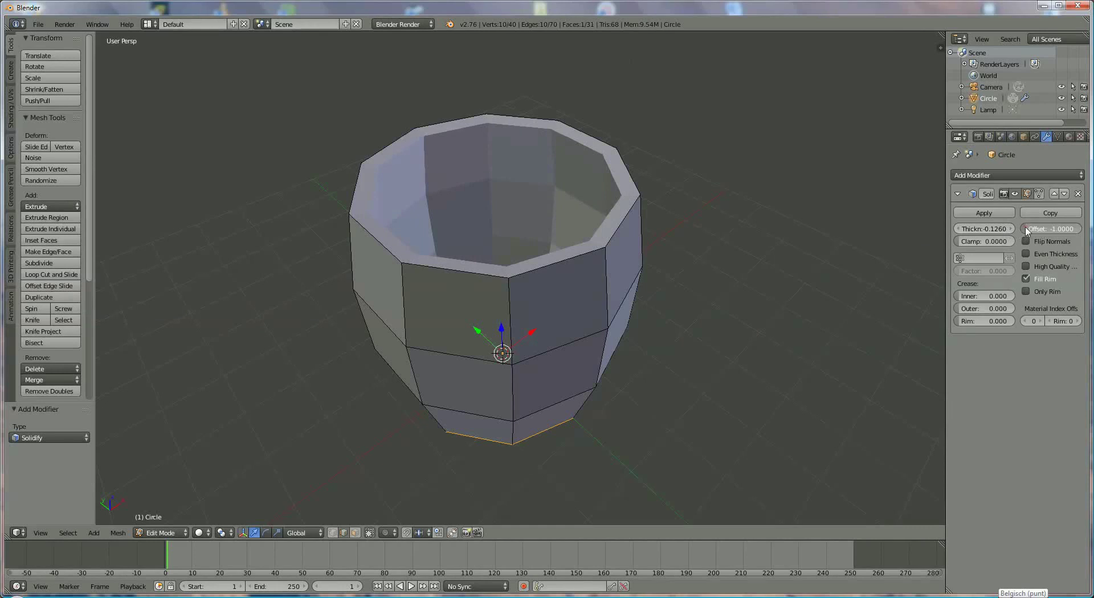
Try a Solidify offset of 1.0 and set it back to -1.0.
drag(1026, 230, 16, 239)
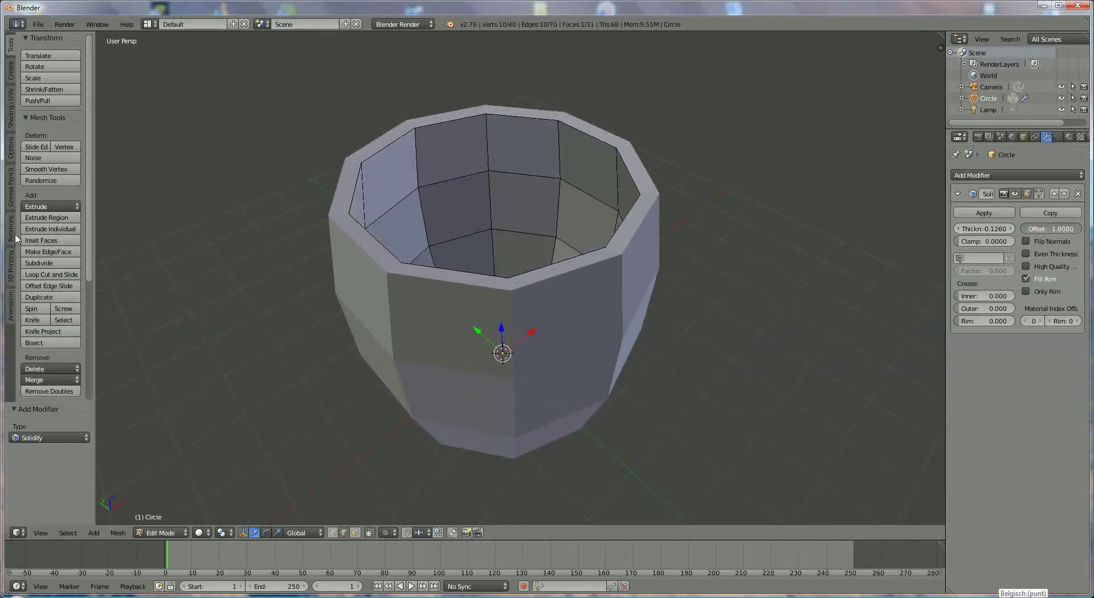
drag(16, 239, 792, 215)
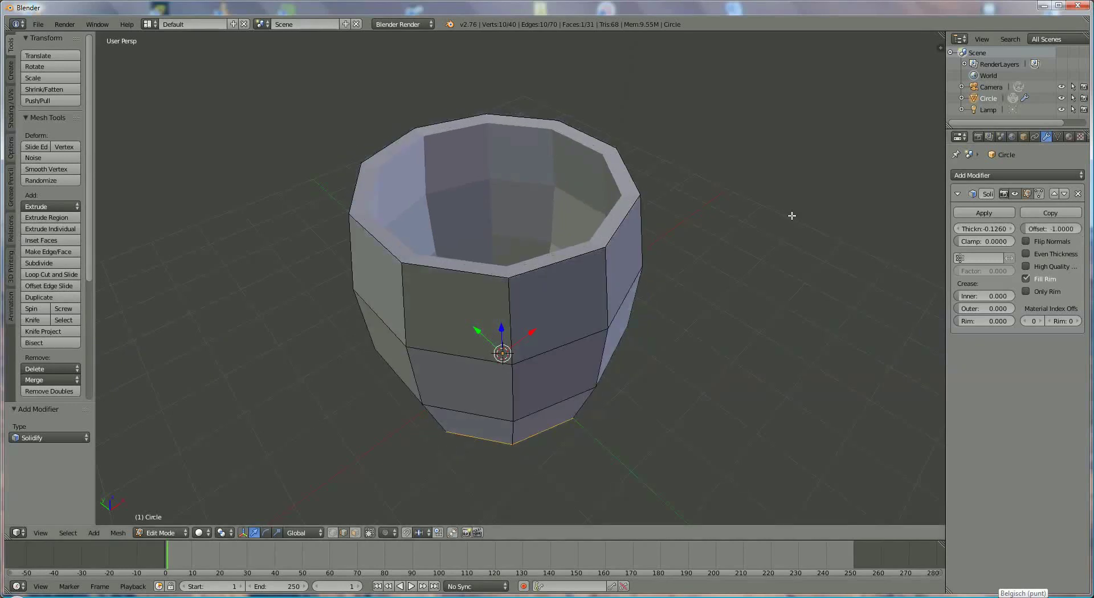
drag(1048, 229, 1003, 239)
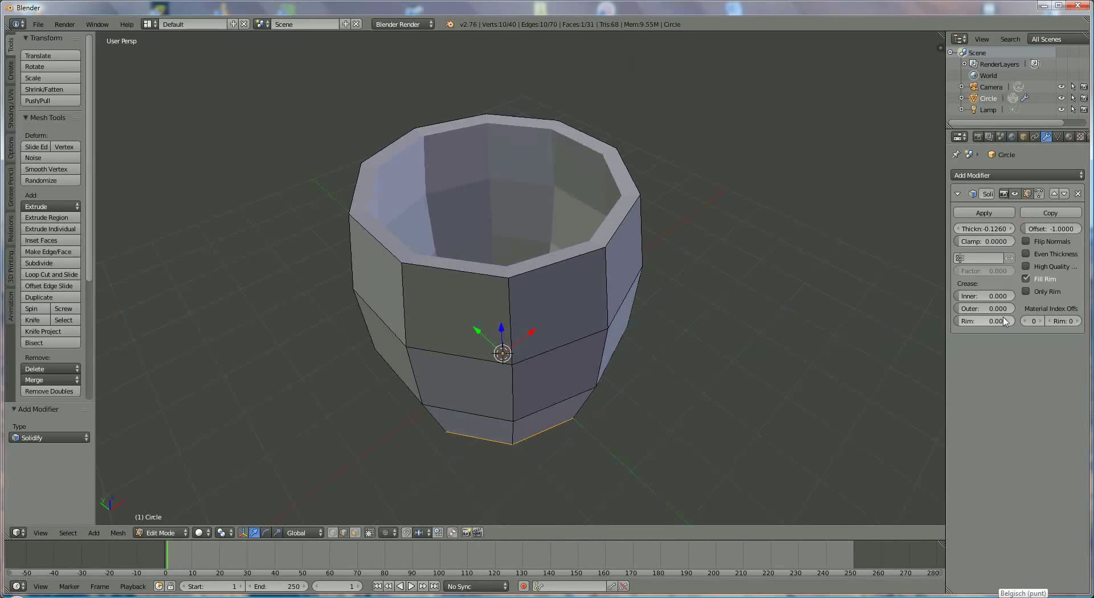
Return the cup to Object Mode and apply the Solidify modifier.
click(997, 214)
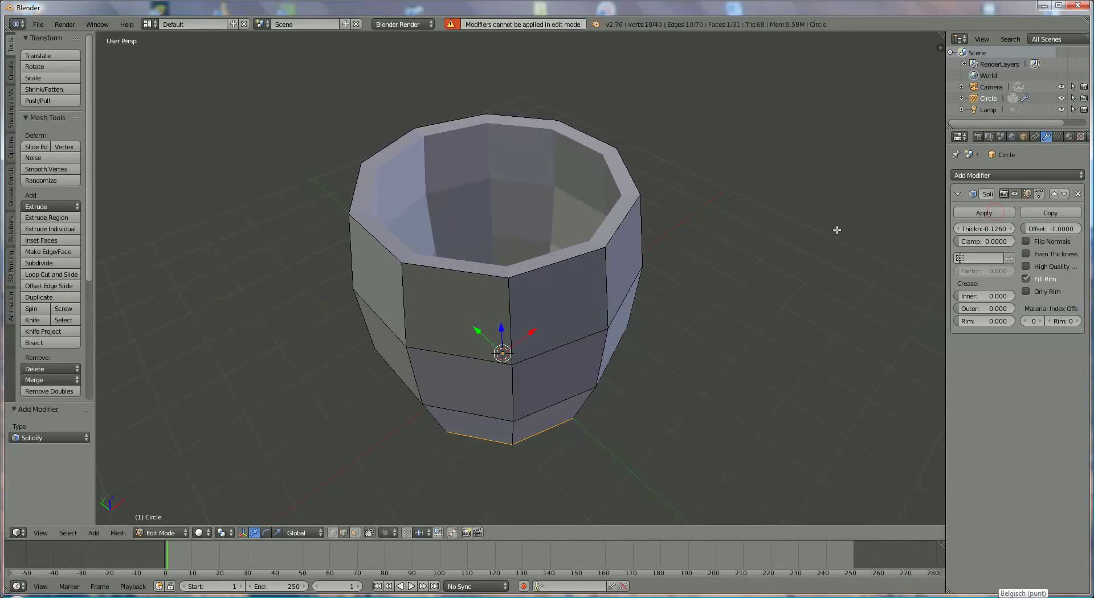
click(164, 533)
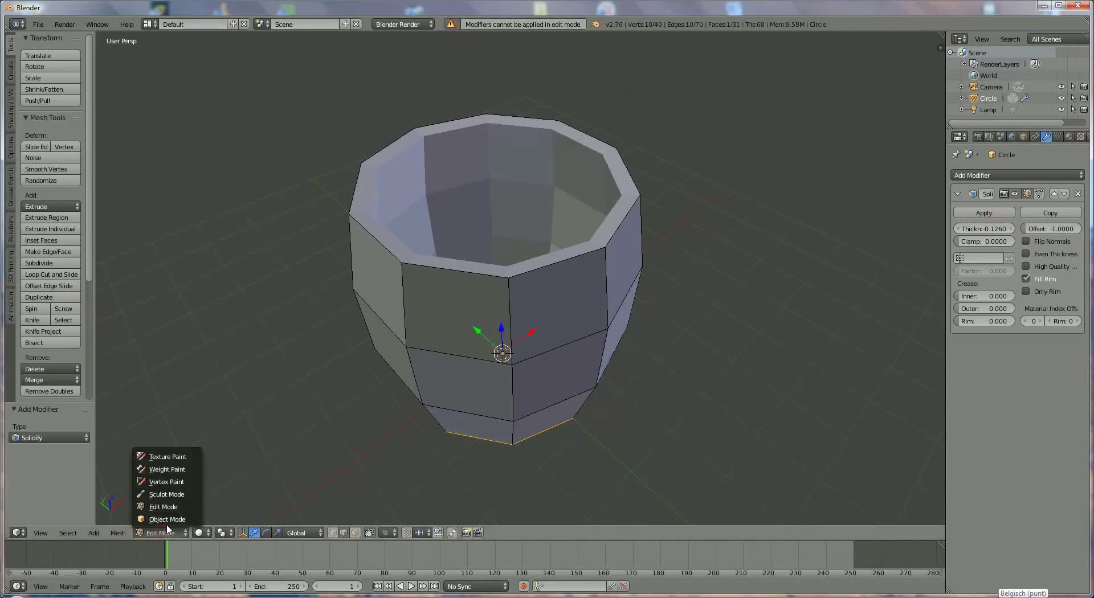
click(168, 519)
click(984, 213)
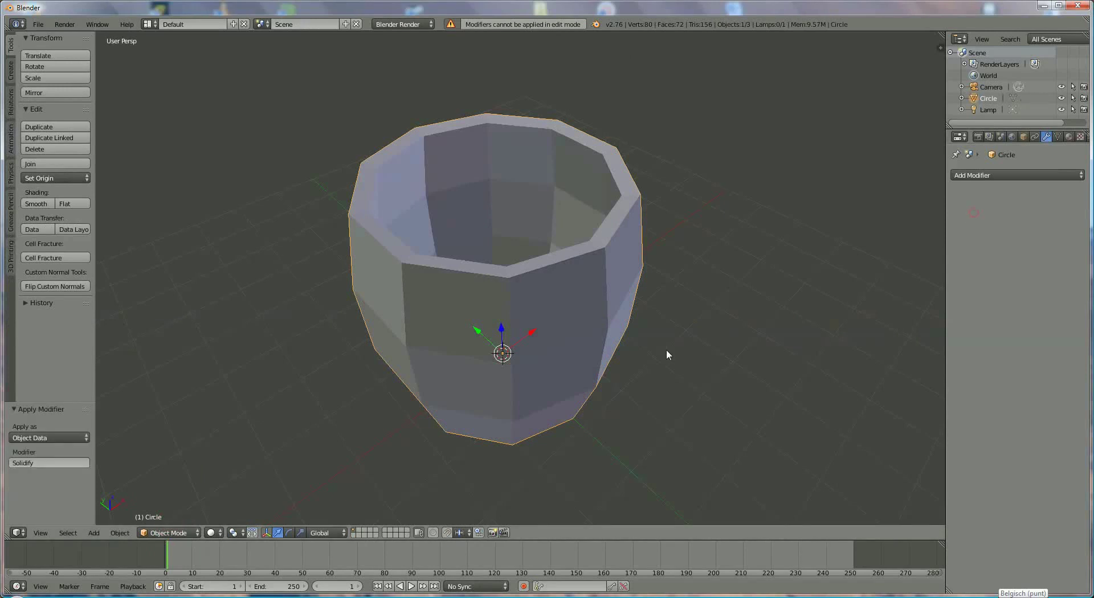
Add a Subdivision Surface modifier to the cup and set its view subdivisions to 2.
middle_drag(609, 308, 610, 305)
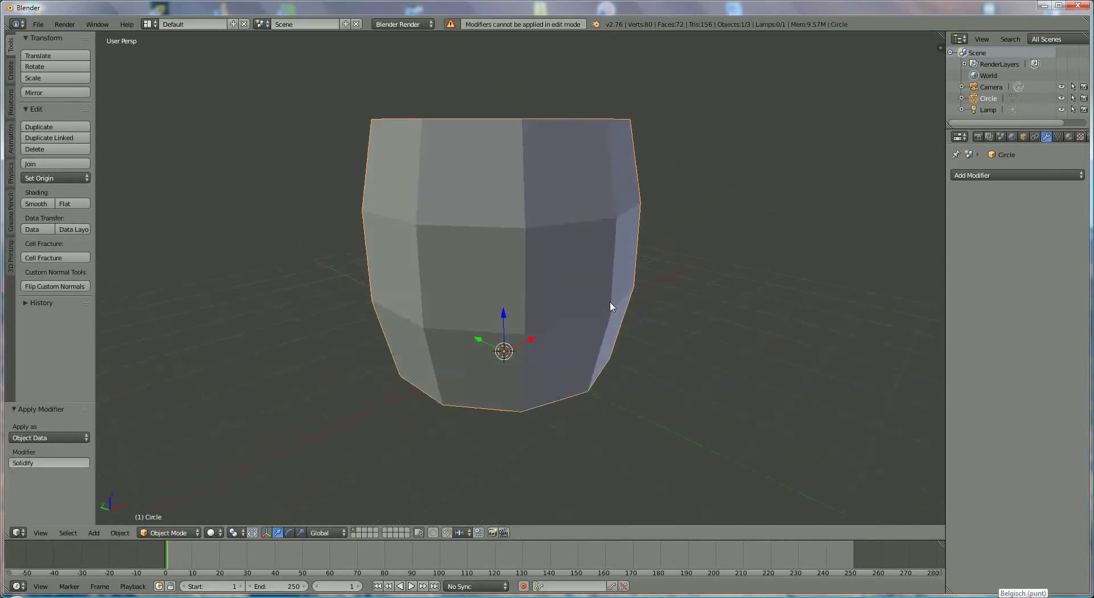
click(1010, 176)
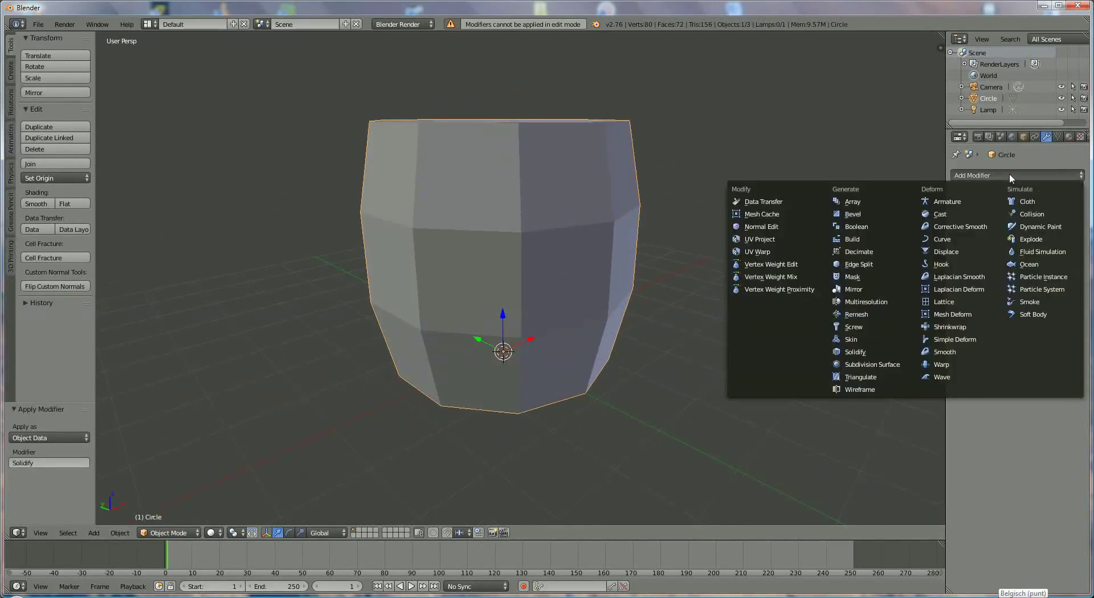
click(873, 370)
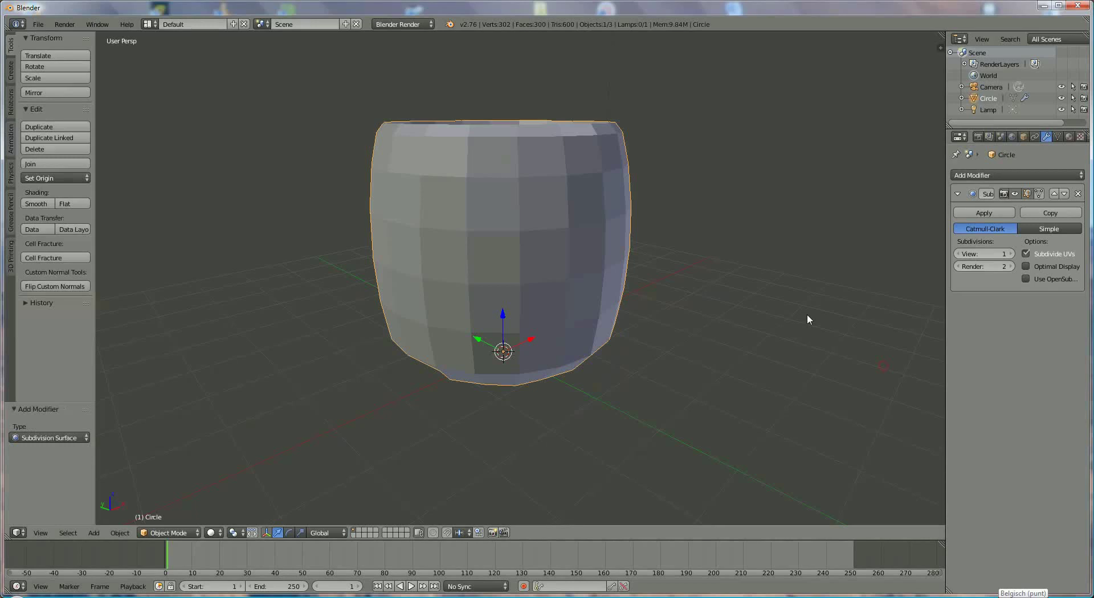
click(1011, 254)
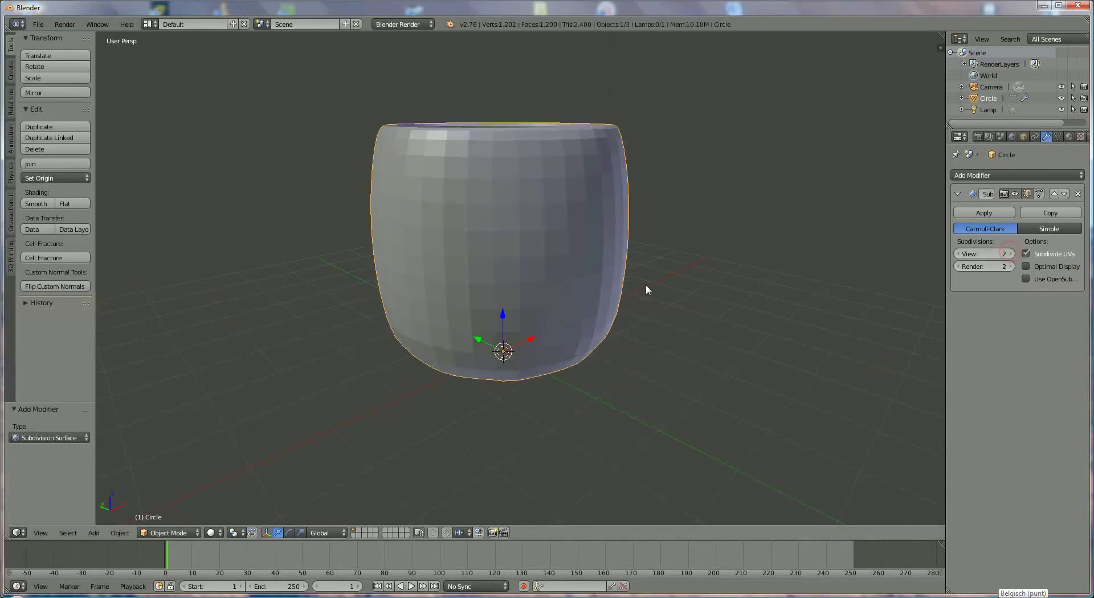
middle_drag(647, 290, 652, 308)
middle_drag(598, 277, 589, 261)
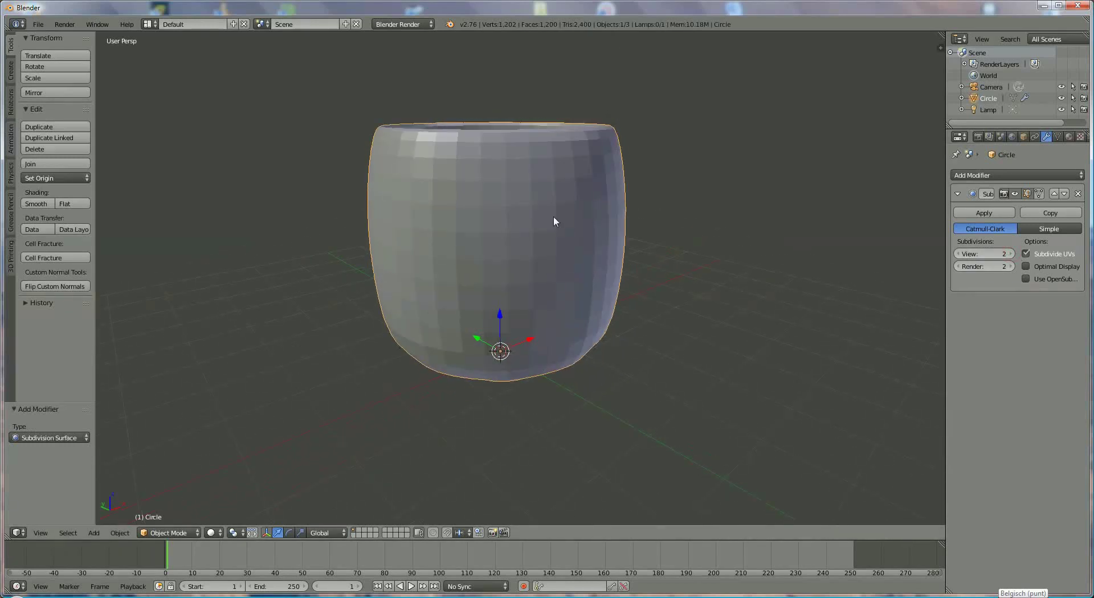
In Edit Mode, add two edge loops around the cup's lower section and scale them inward to about 0.87.
click(168, 532)
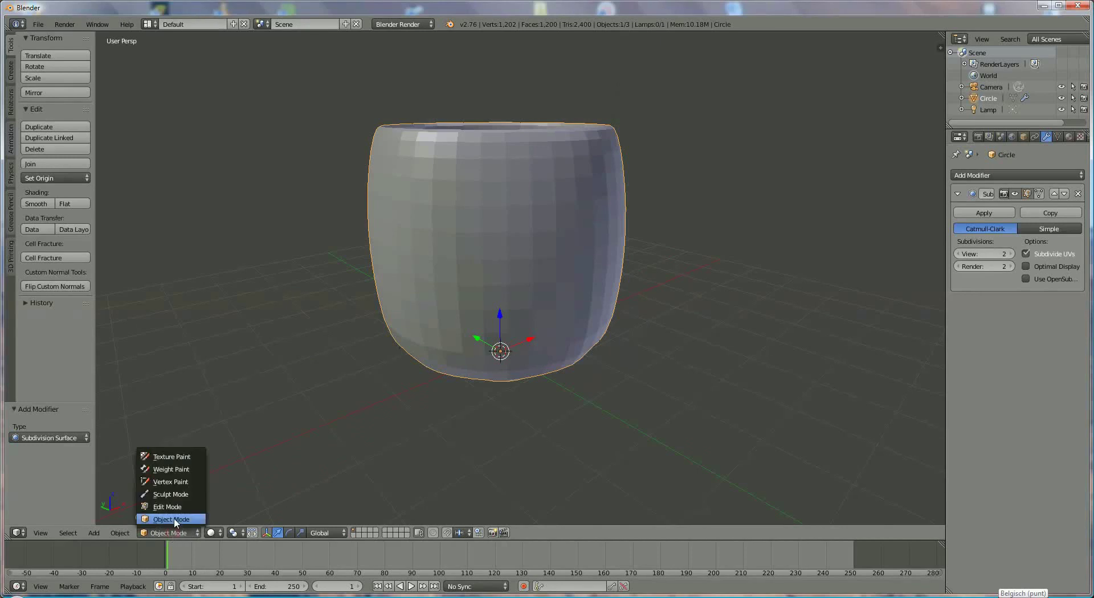
click(165, 504)
middle_drag(547, 345, 541, 316)
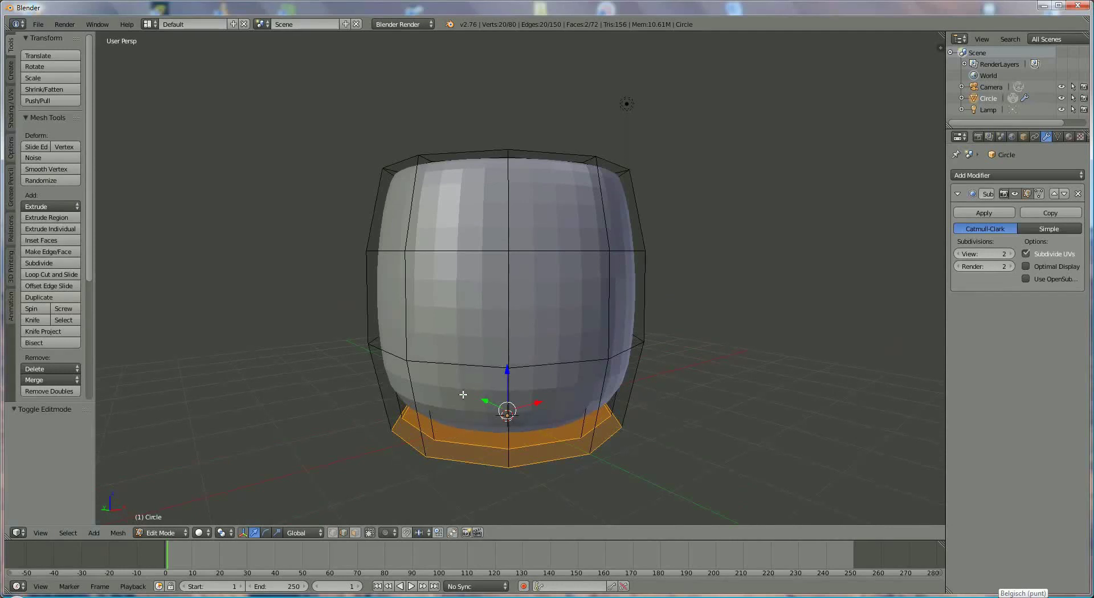
key(ctrl+r)
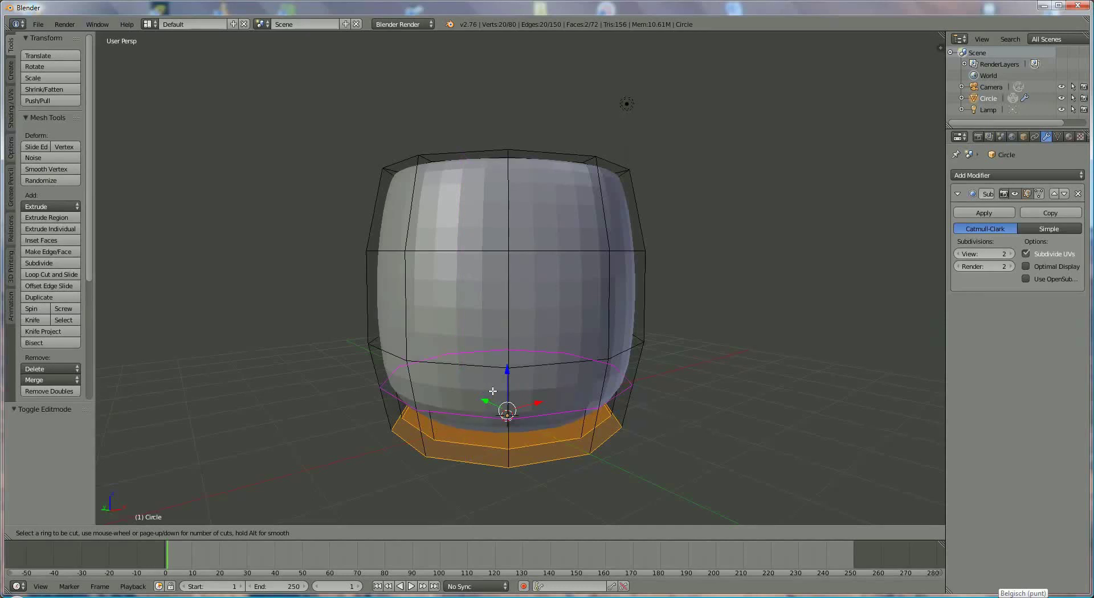
scroll(493, 391, up, 1)
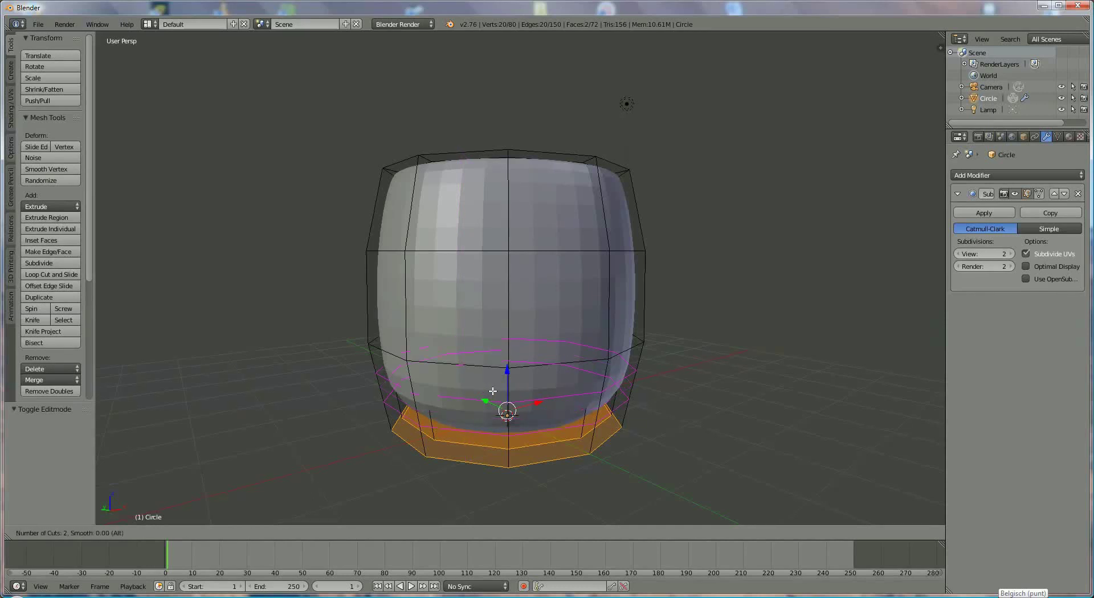
click(492, 391)
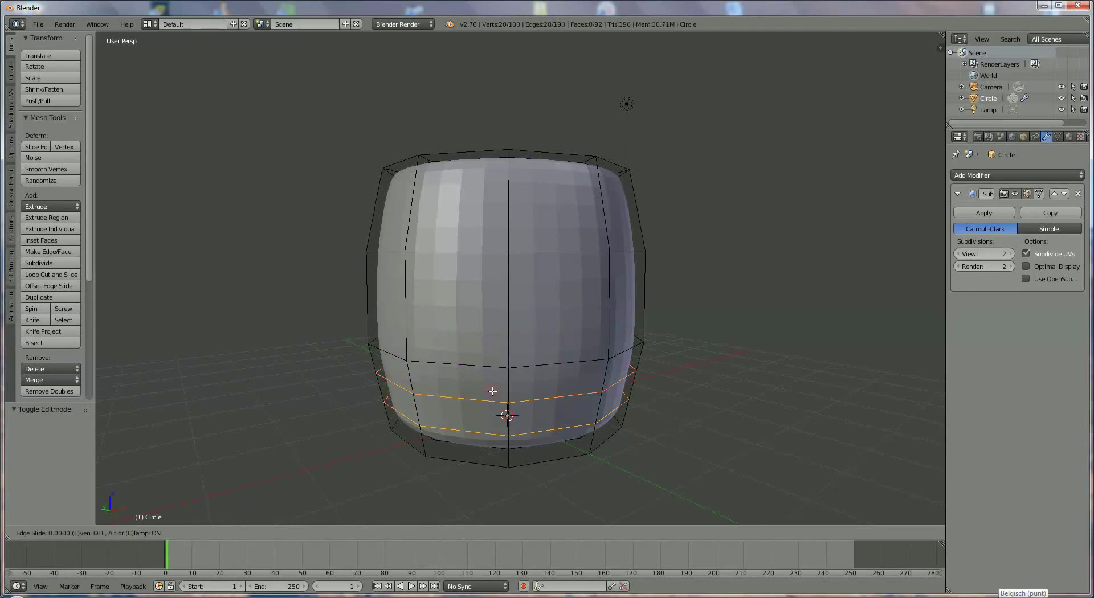
click(493, 391)
key(s)
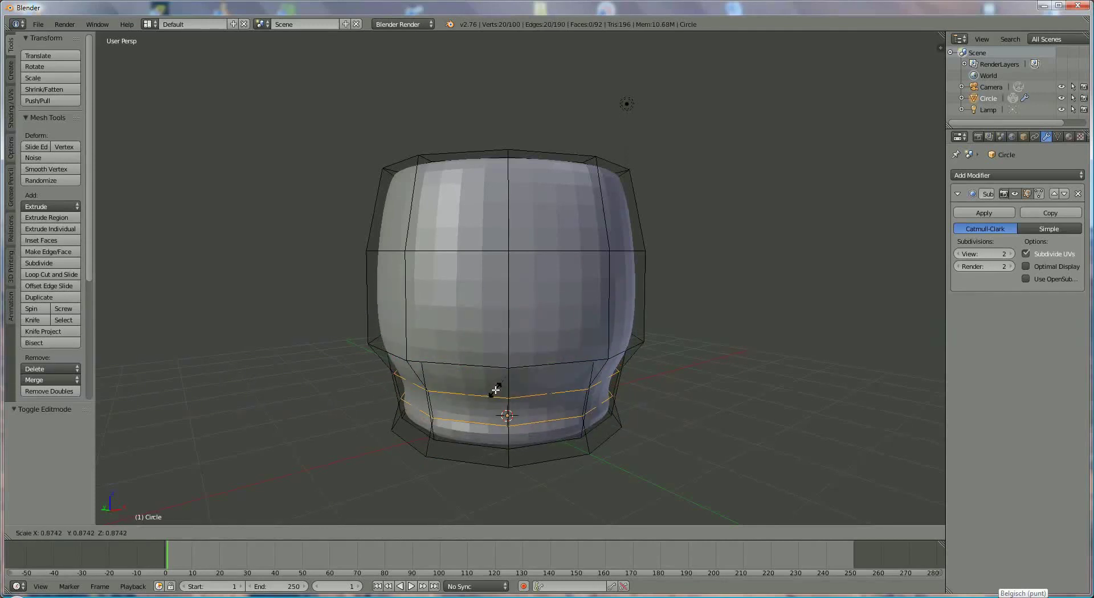
click(494, 391)
Add a loop cut around the outer wall and slide it about 0.93 up to just below the rim.
middle_drag(494, 392, 519, 440)
scroll(482, 388, down, 1)
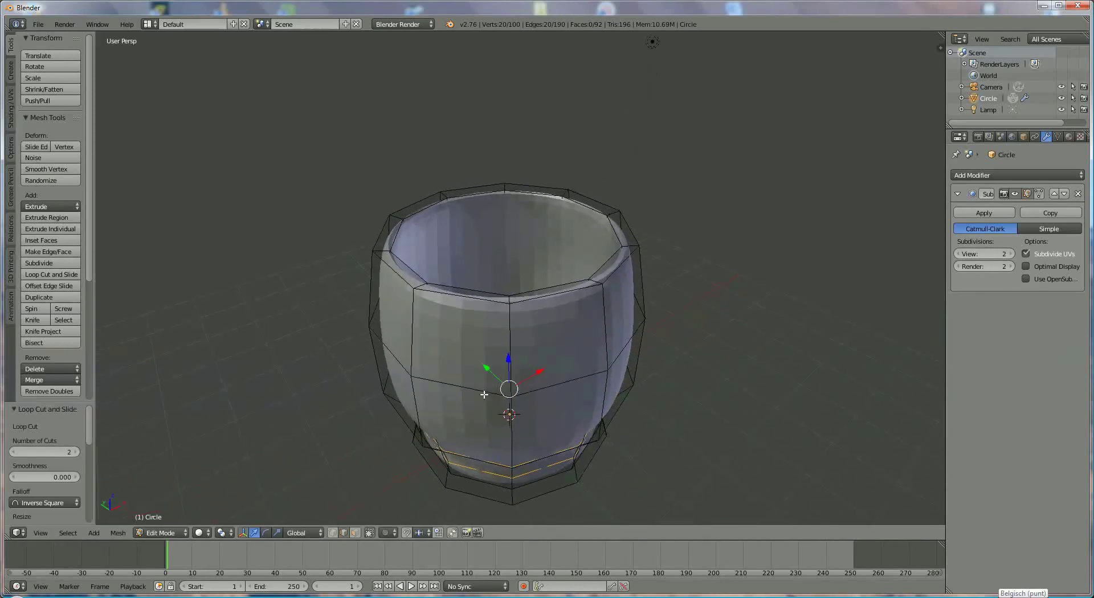
scroll(484, 393, up, 4)
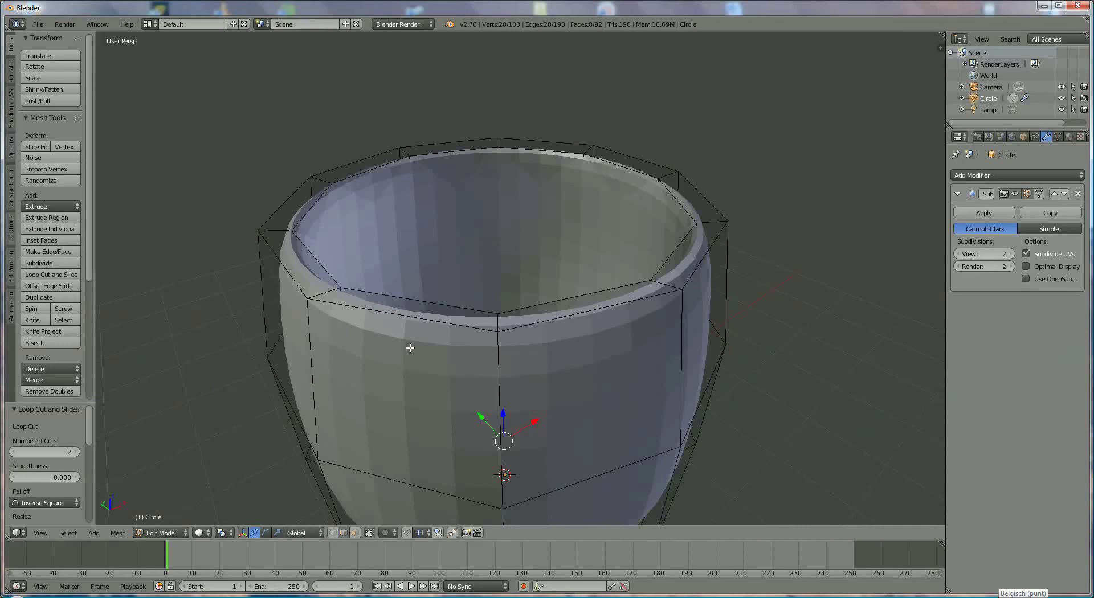
key(ctrl+r)
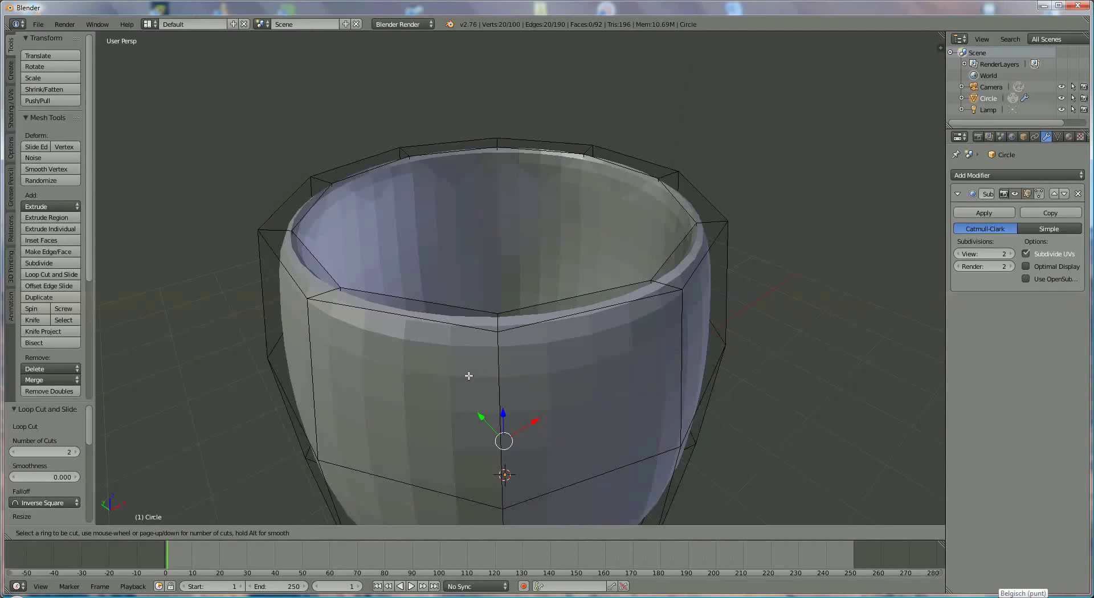
click(306, 353)
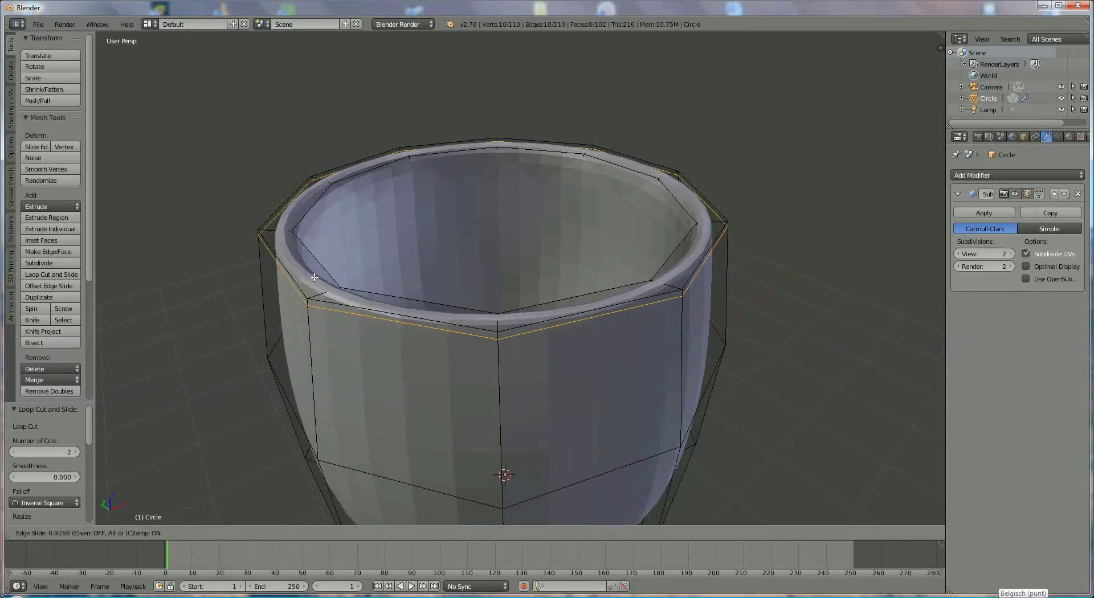
click(314, 278)
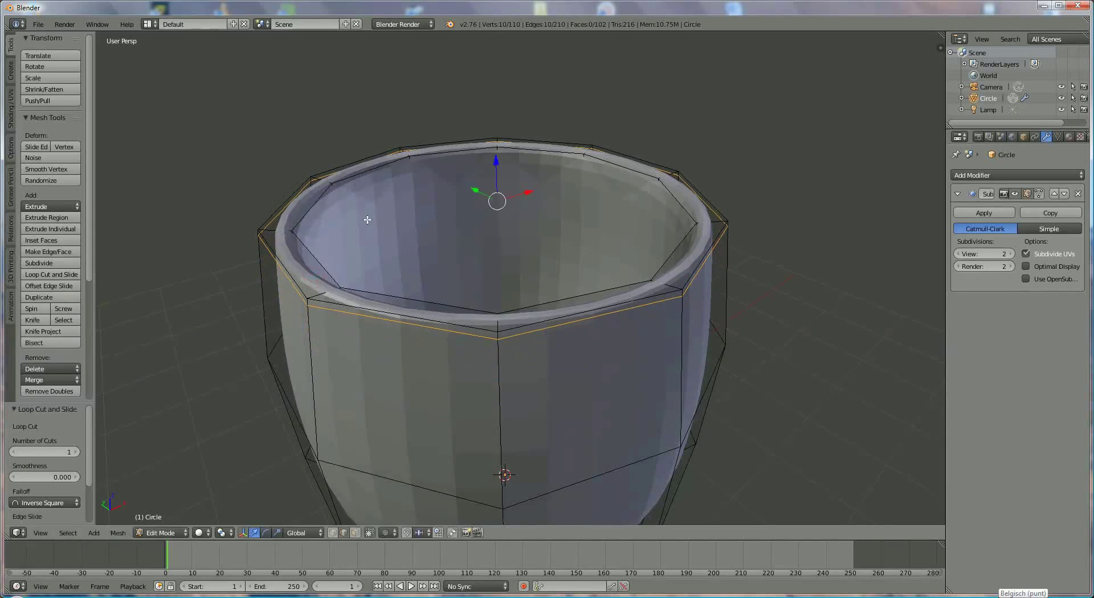
Add a loop cut around the inner wall and slide it up close to the rim.
key(ctrl+r)
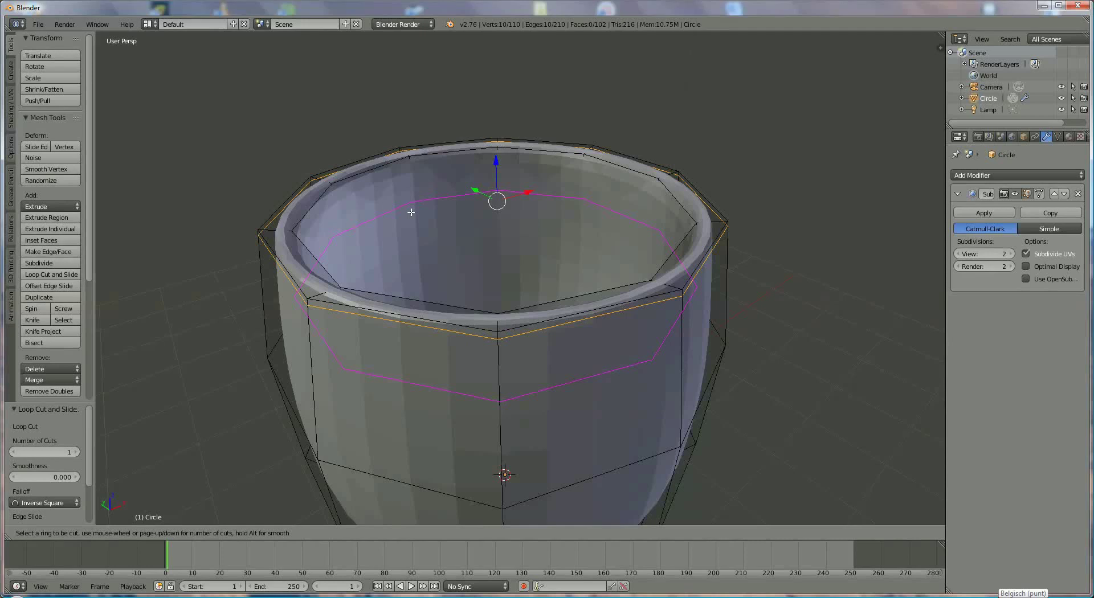
click(411, 212)
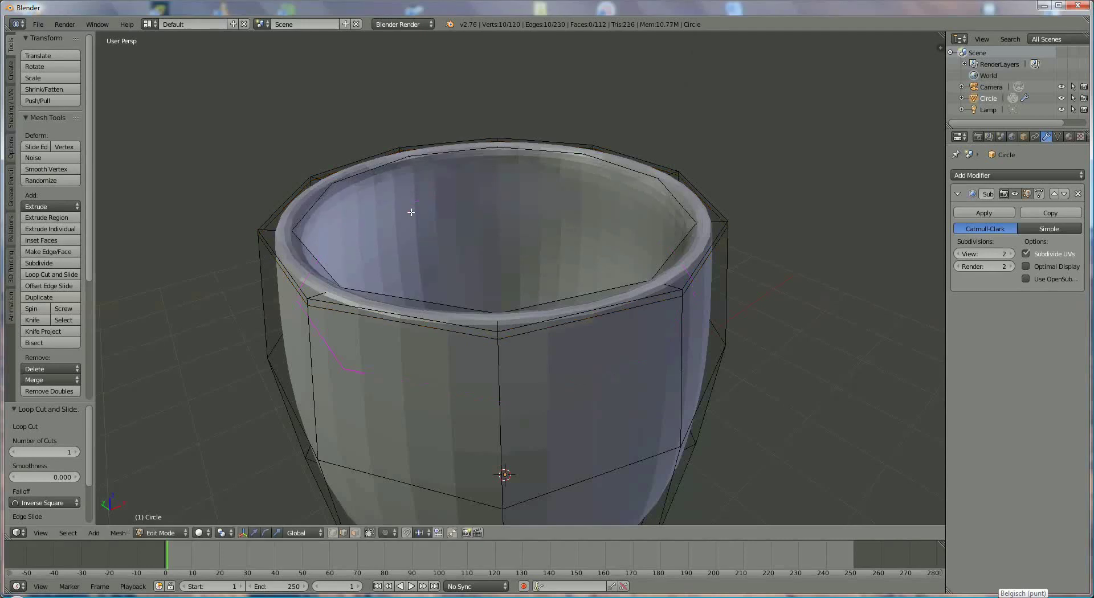
click(401, 169)
In face select mode, extrude one upper outer wall face in place and scale the new face to about 0.36.
middle_drag(552, 253, 642, 317)
scroll(675, 292, down, 2)
scroll(669, 312, down, 2)
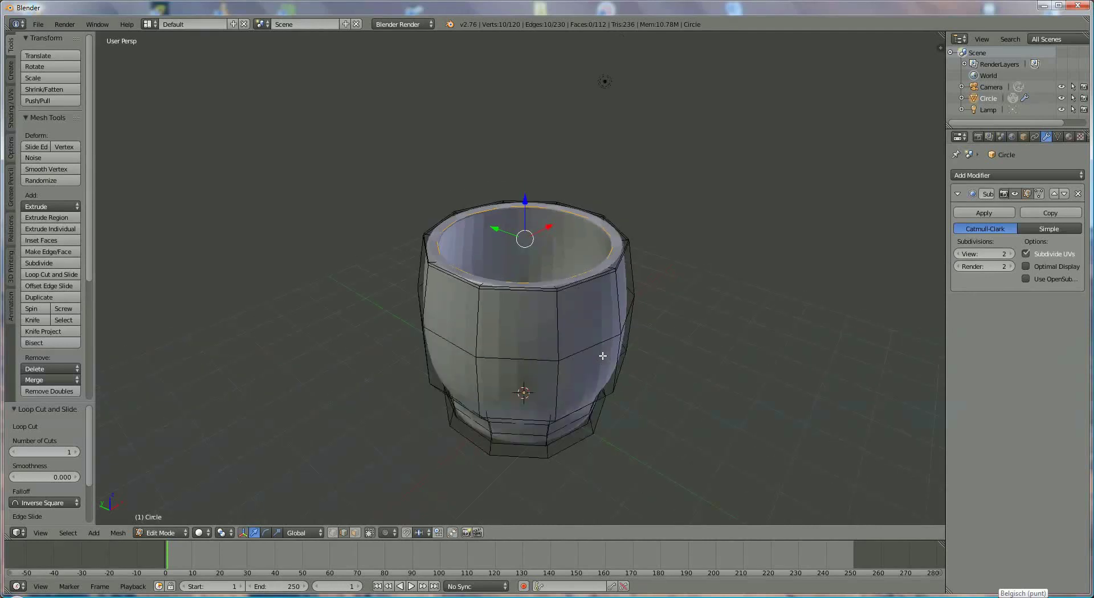
middle_drag(600, 359, 682, 319)
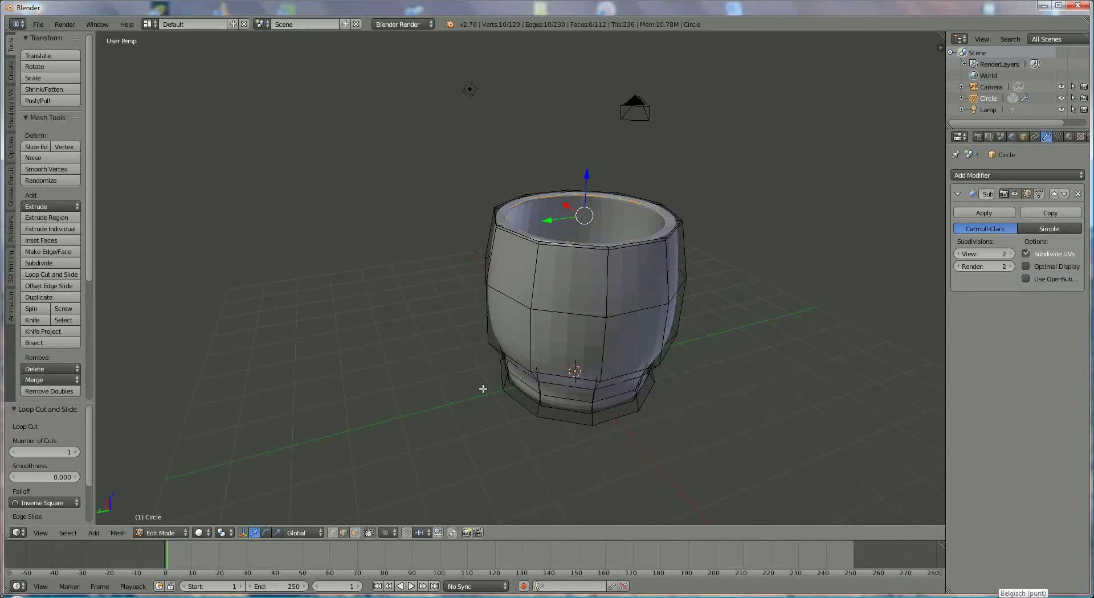
click(353, 534)
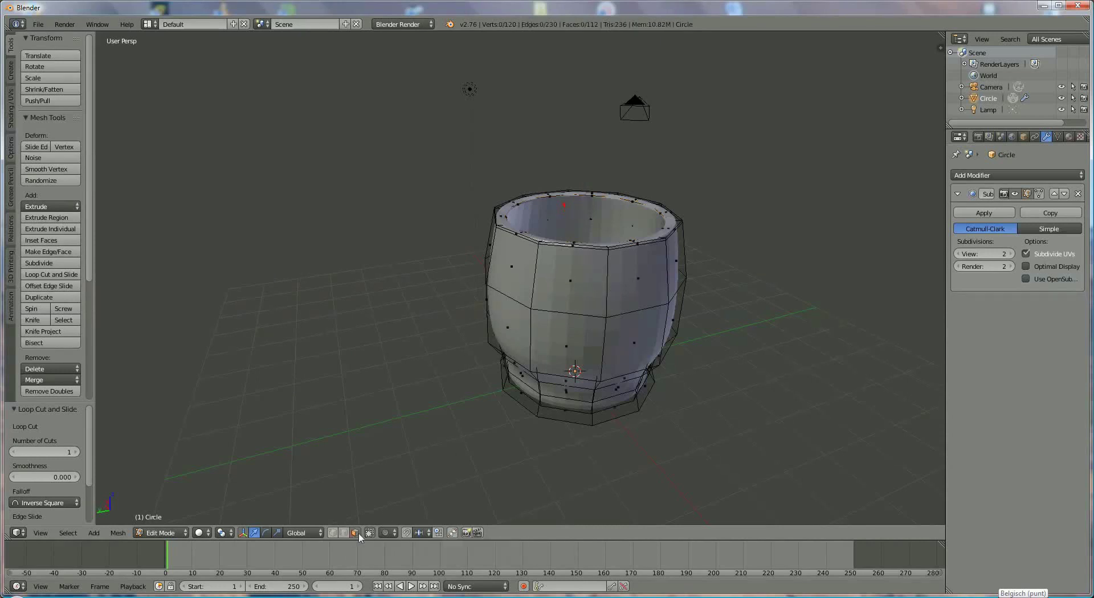
right_click(638, 289)
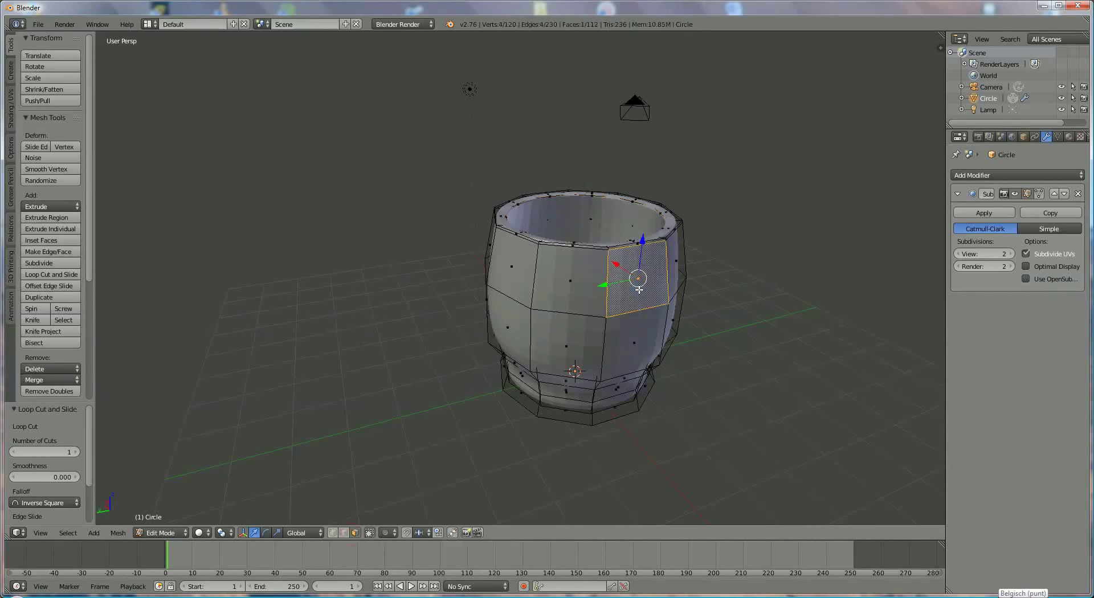
key(e)
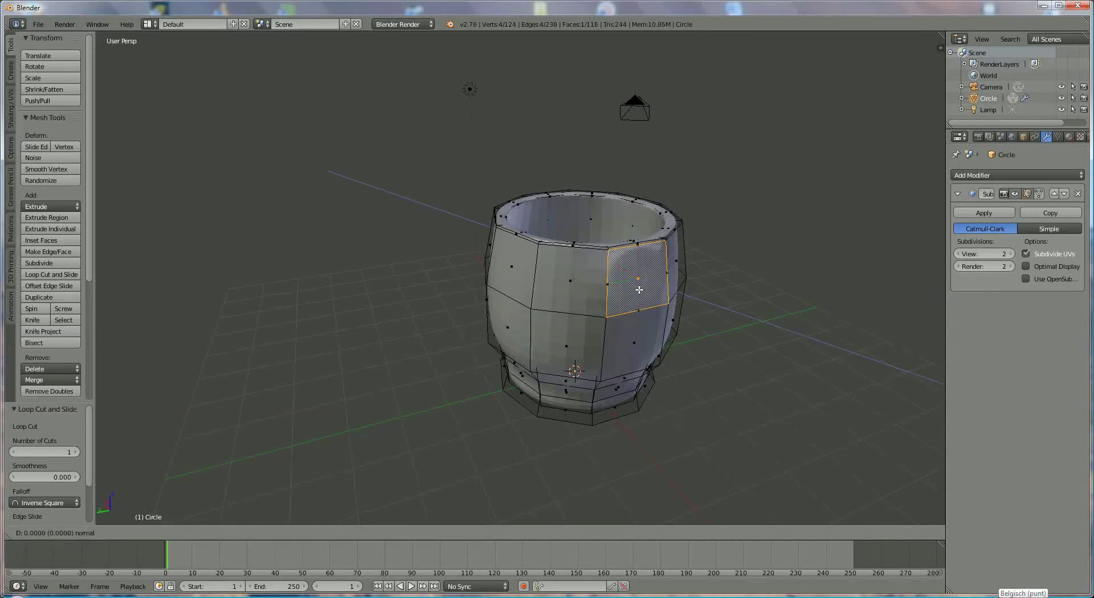
right_click(638, 290)
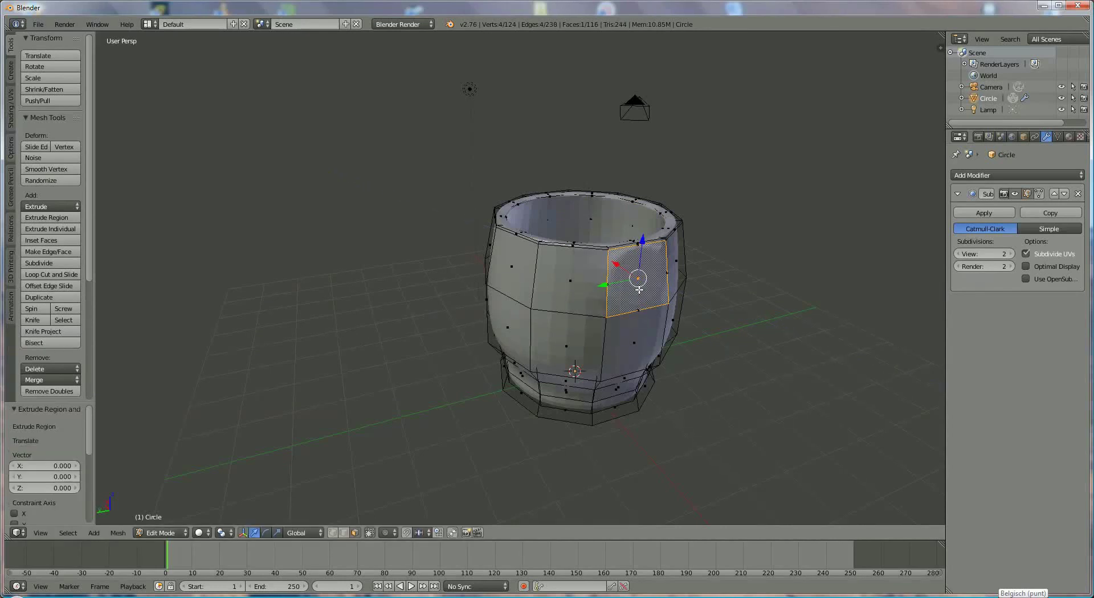
key(s)
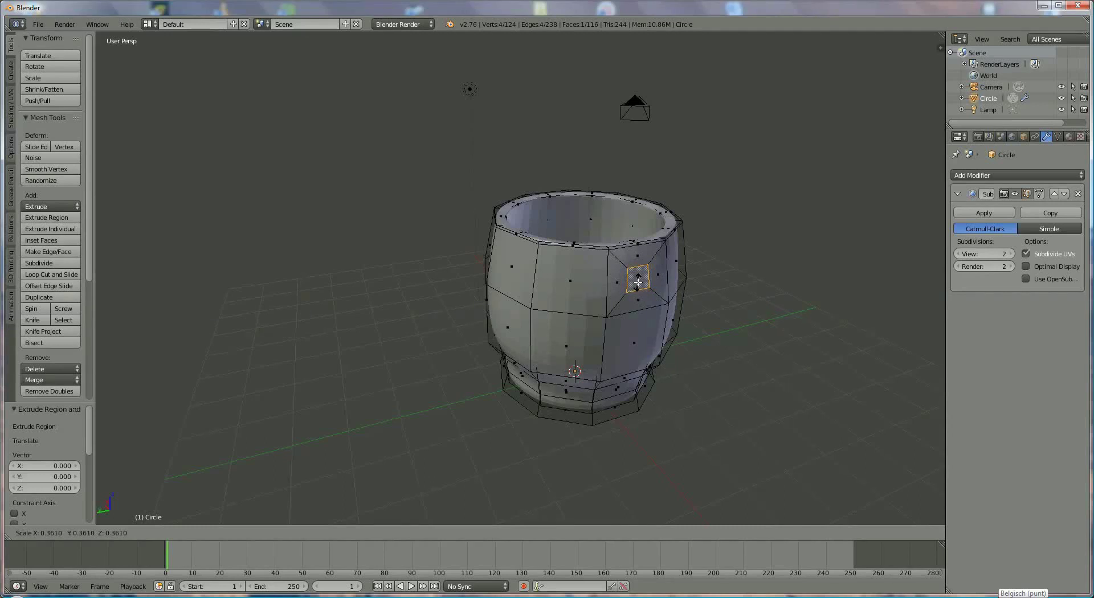
click(638, 281)
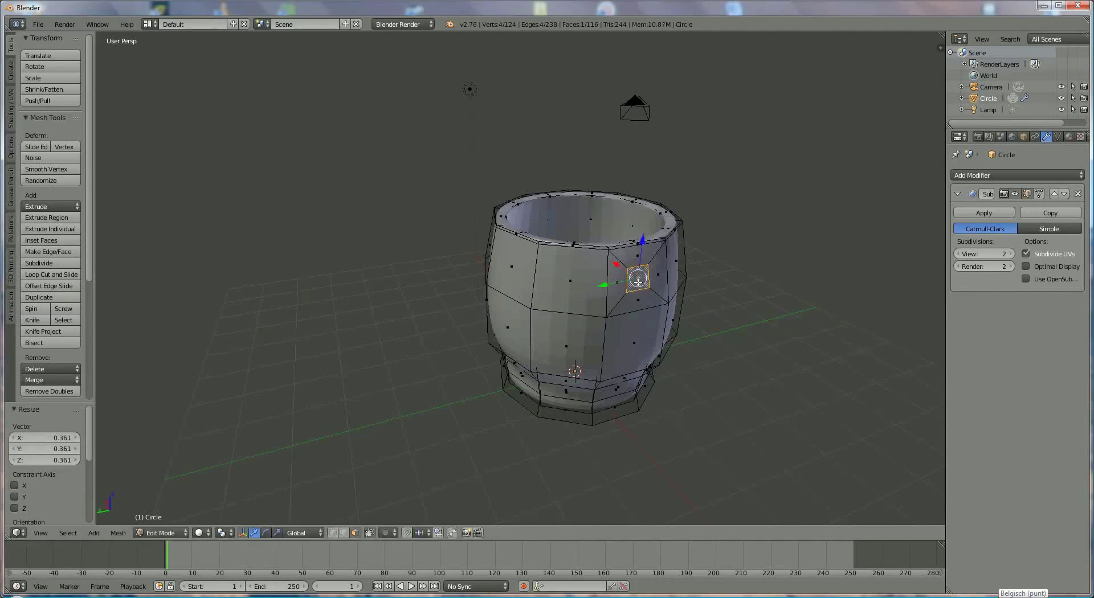
Extrude the wall face directly below the inset one in place and scale it to about 0.38.
right_click(634, 338)
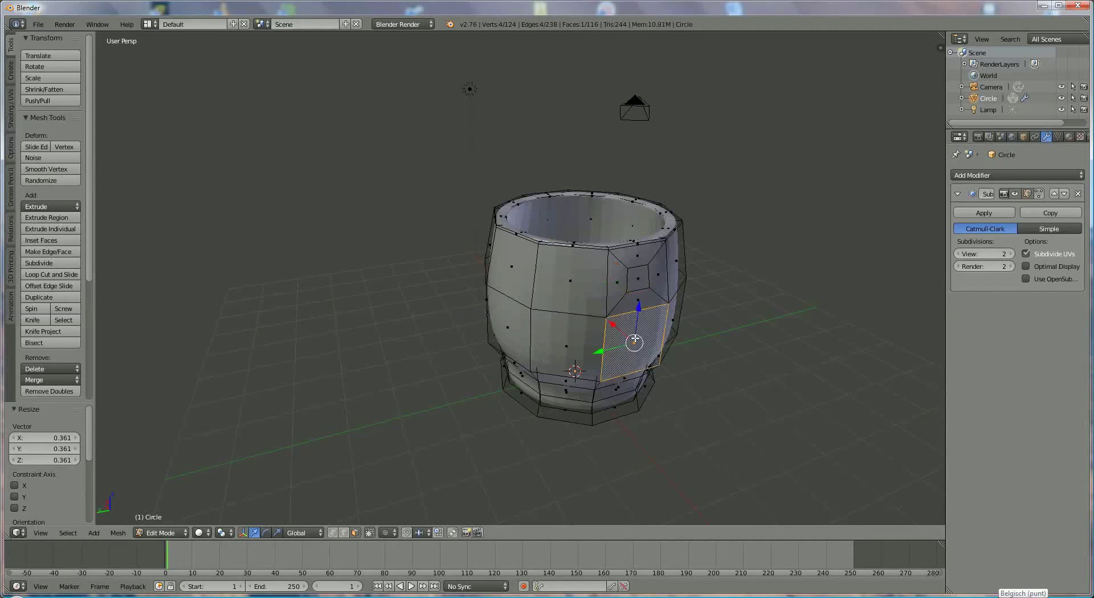
key(e)
right_click(634, 339)
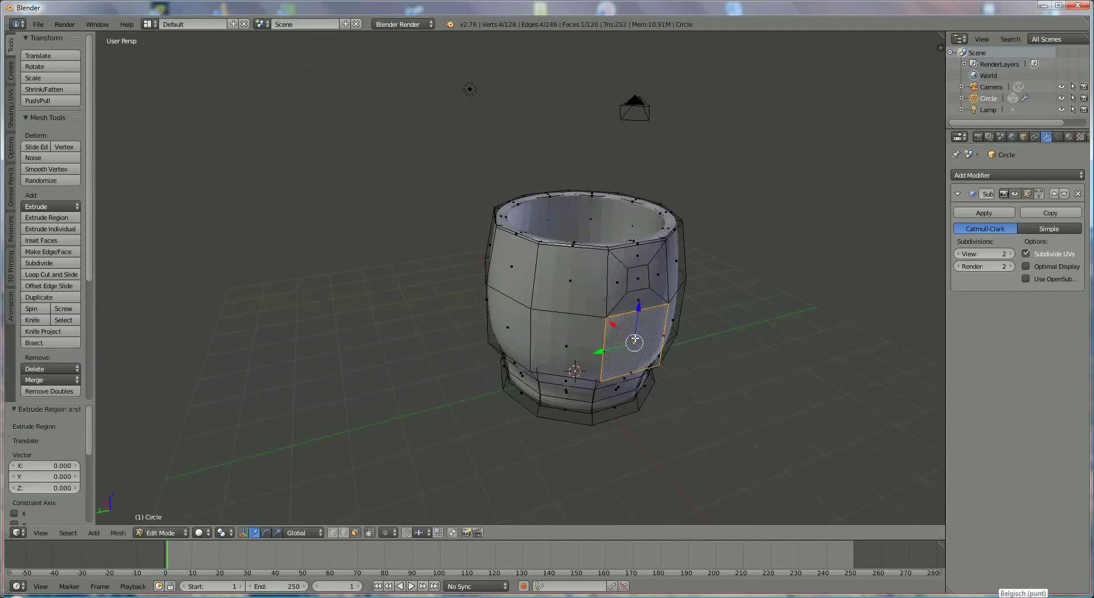
key(s)
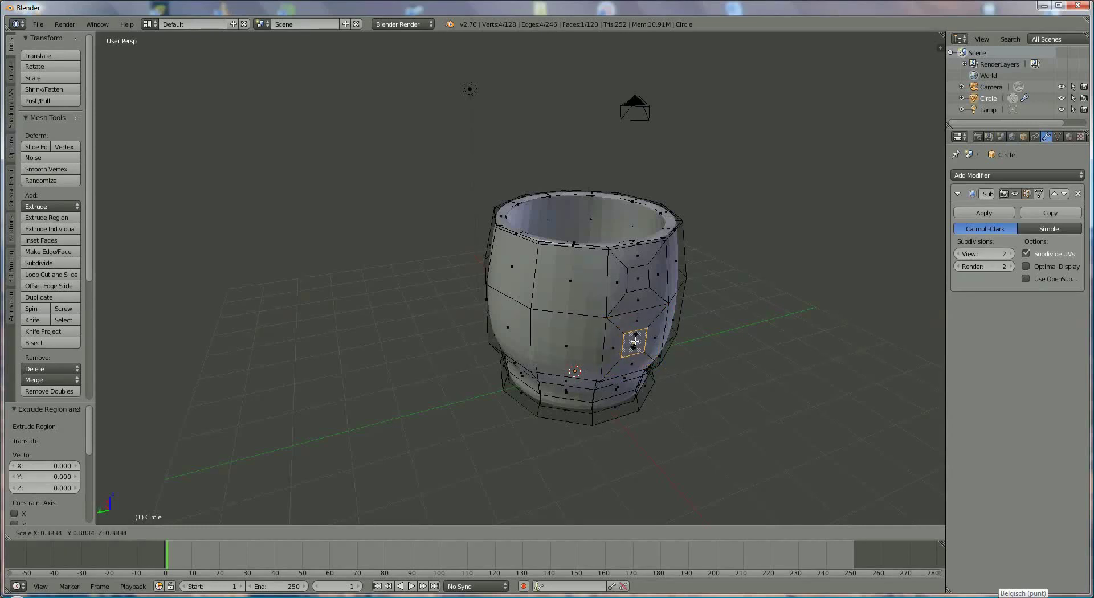
click(635, 341)
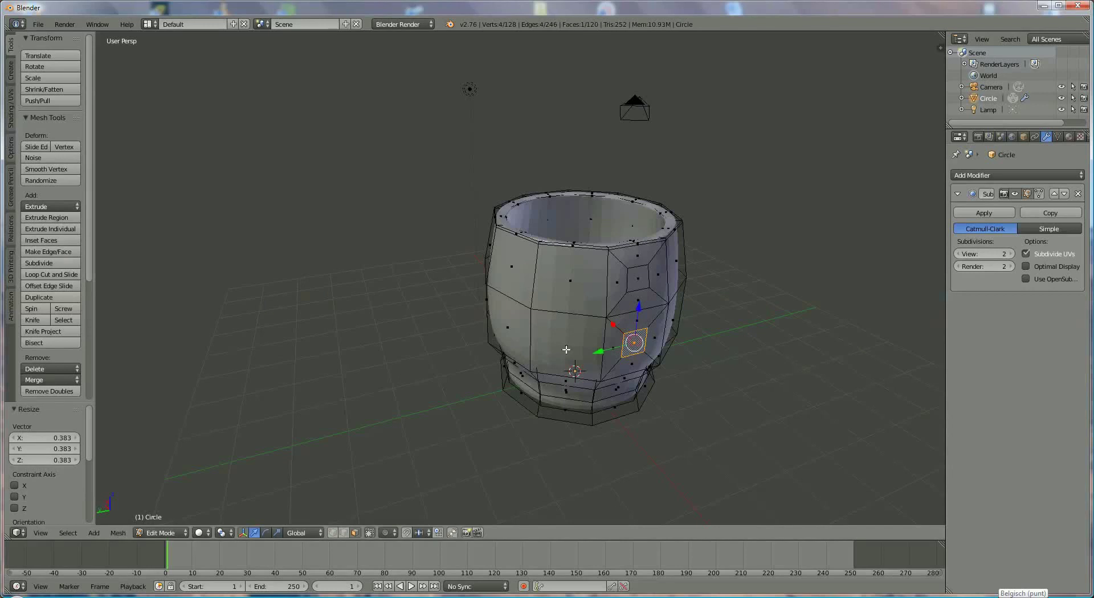
Select both small inset faces and extrude them outward about 1.3 units as the start of the handle.
middle_drag(625, 341, 636, 326)
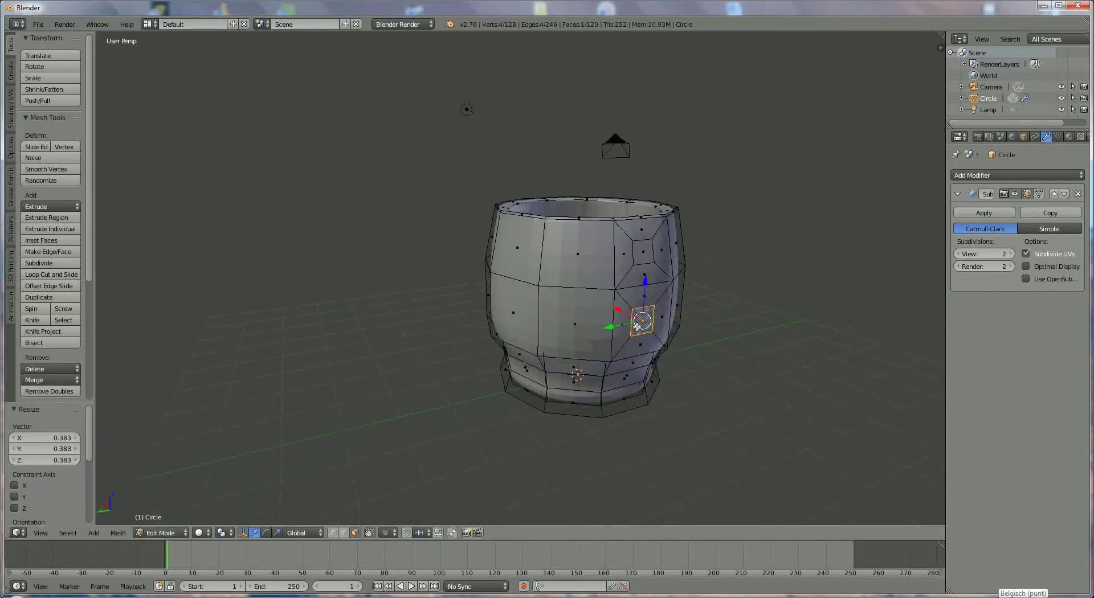
shift+right_click(648, 254)
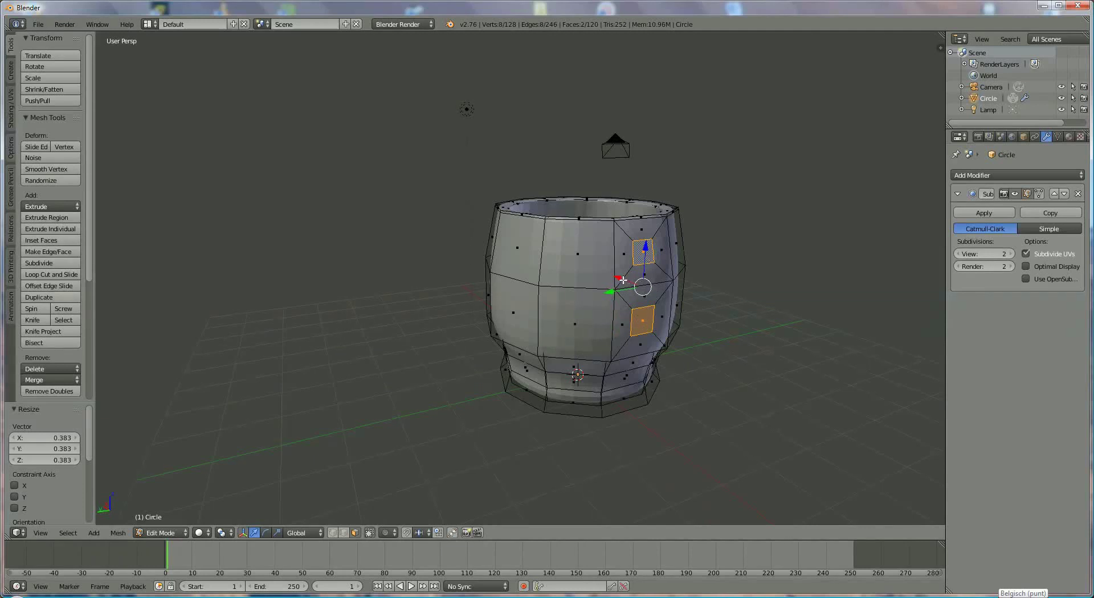
key(e)
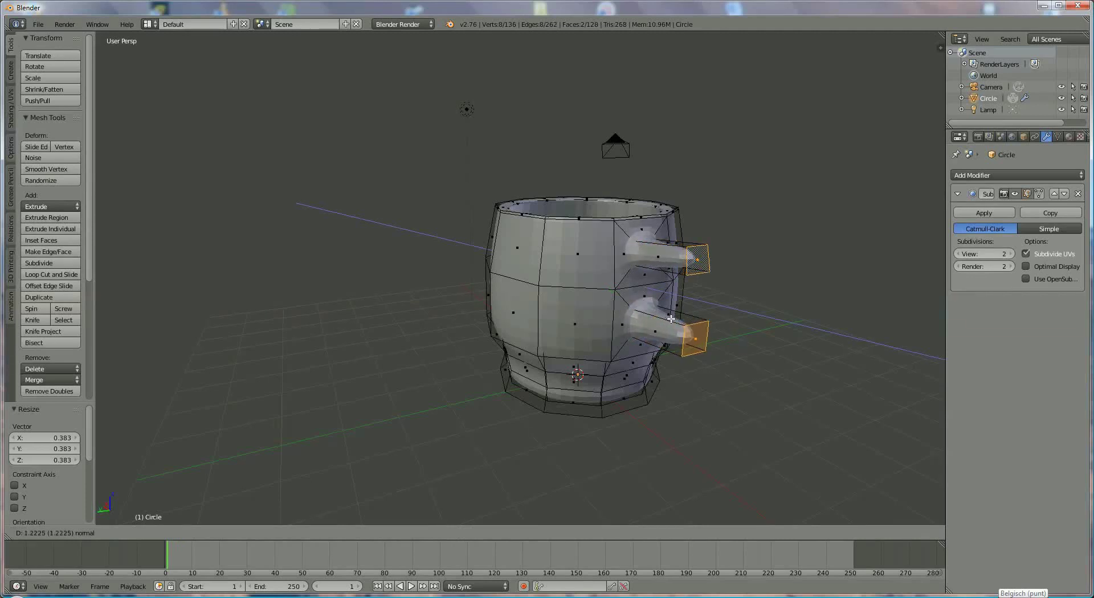
click(674, 321)
middle_drag(680, 329, 743, 340)
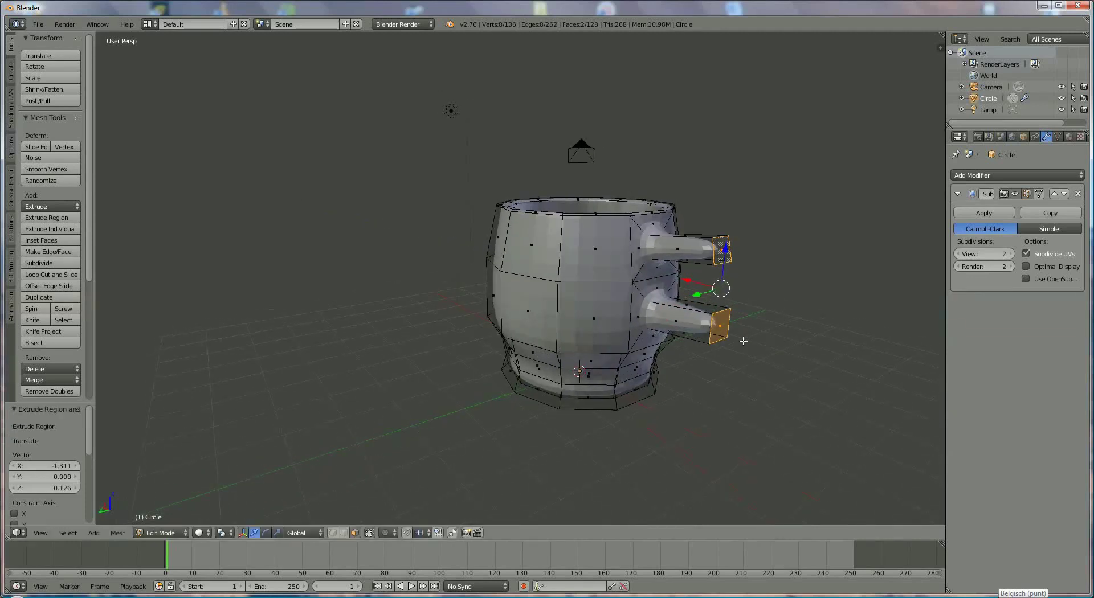
Select the end face of the lower handle stub and rotate it 60° about the global Y axis.
right_click(722, 329)
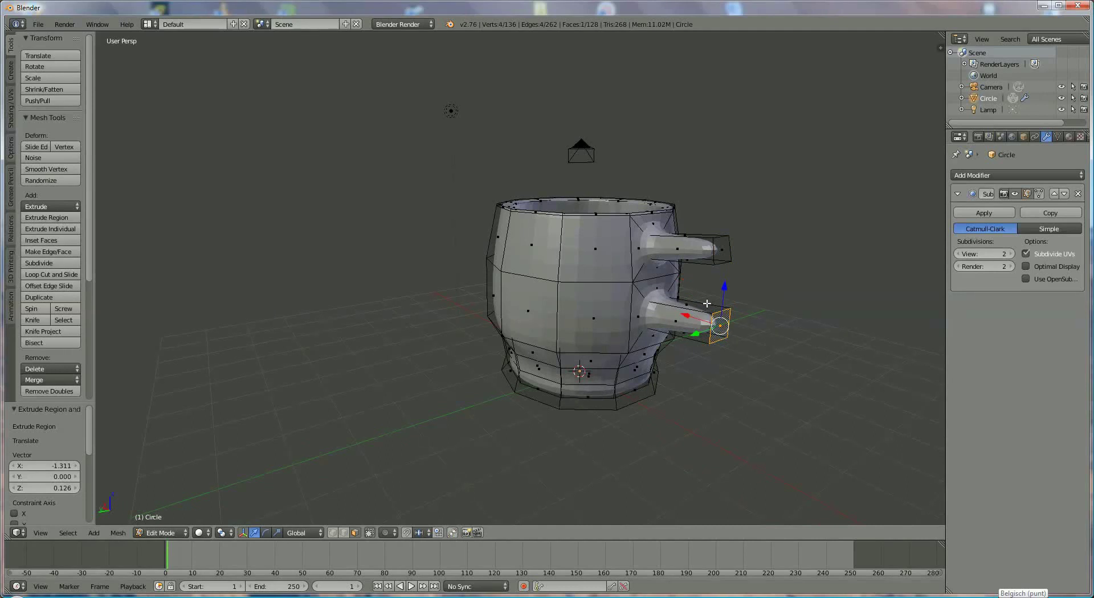
key(r)
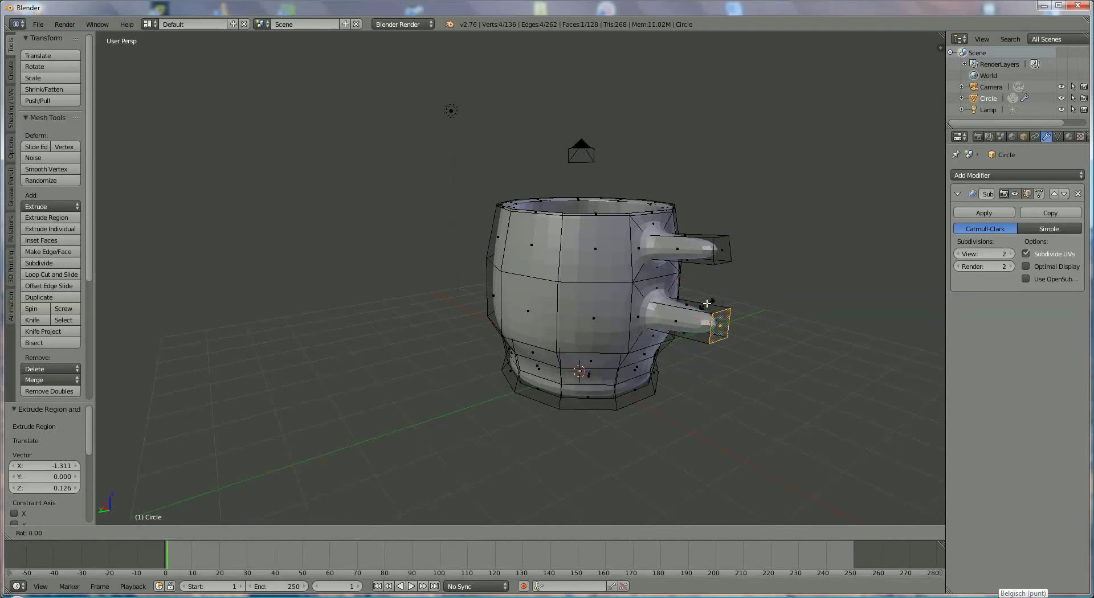
key(y)
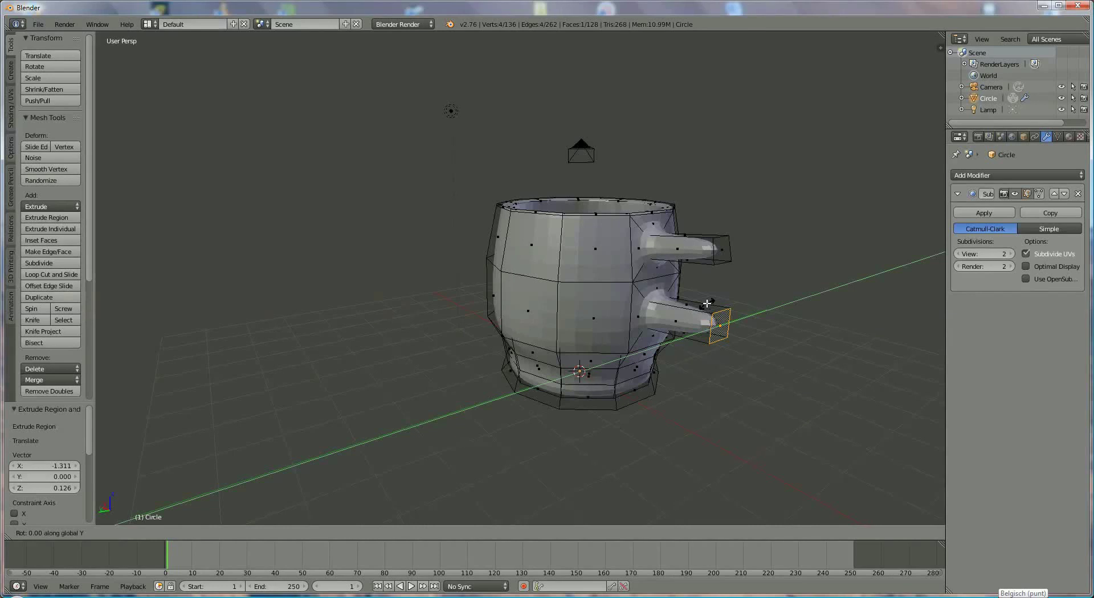
text(-60)
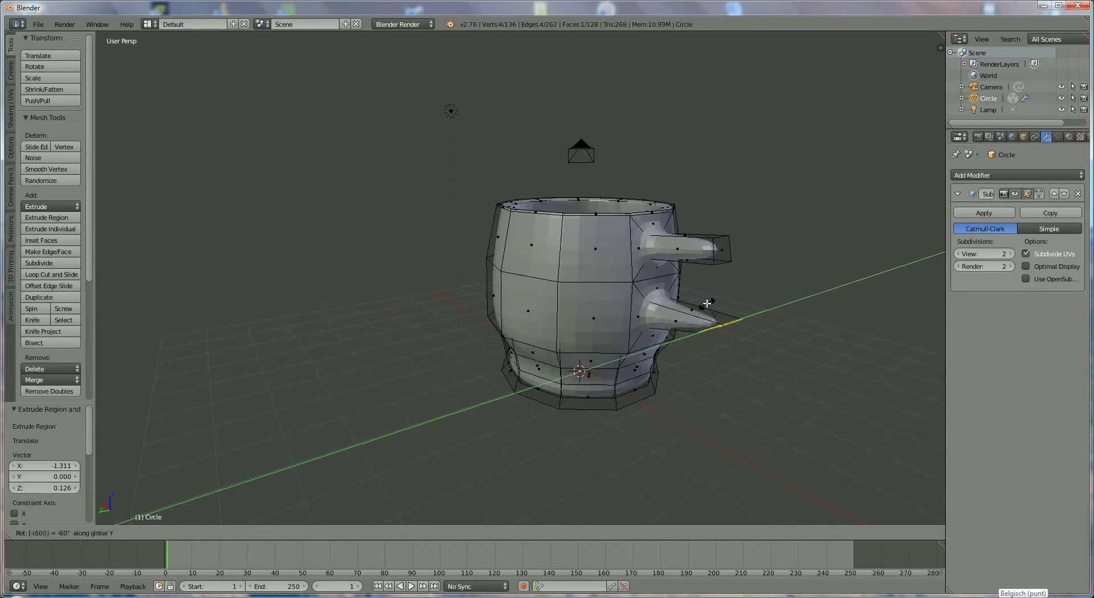
key(minus)
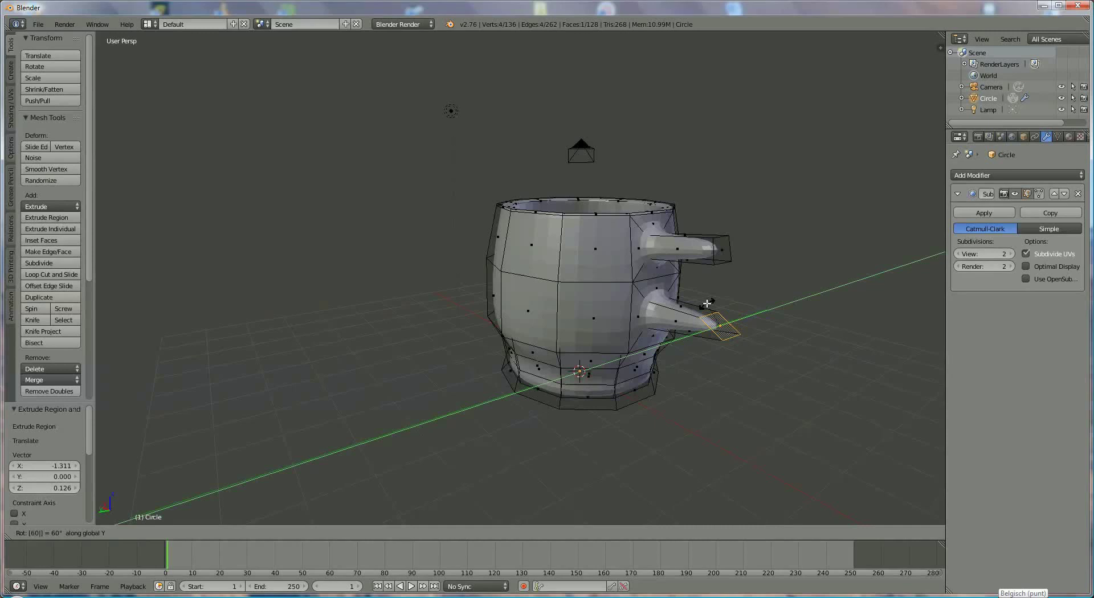
key(Return)
Select the end face of the upper handle stub and rotate it -60° about the global Y axis.
right_click(726, 249)
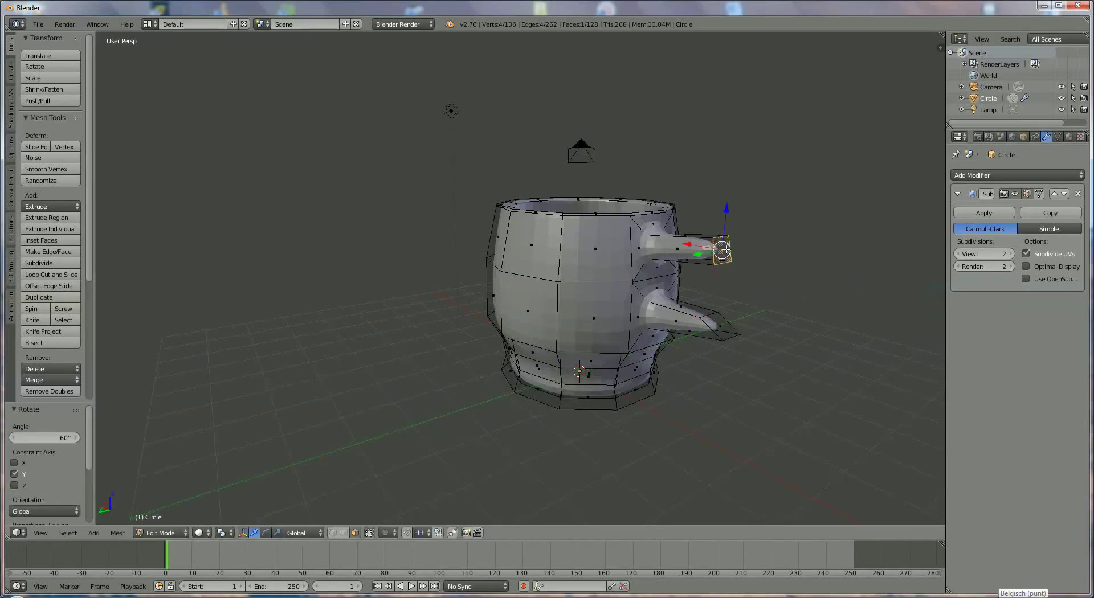
key(r)
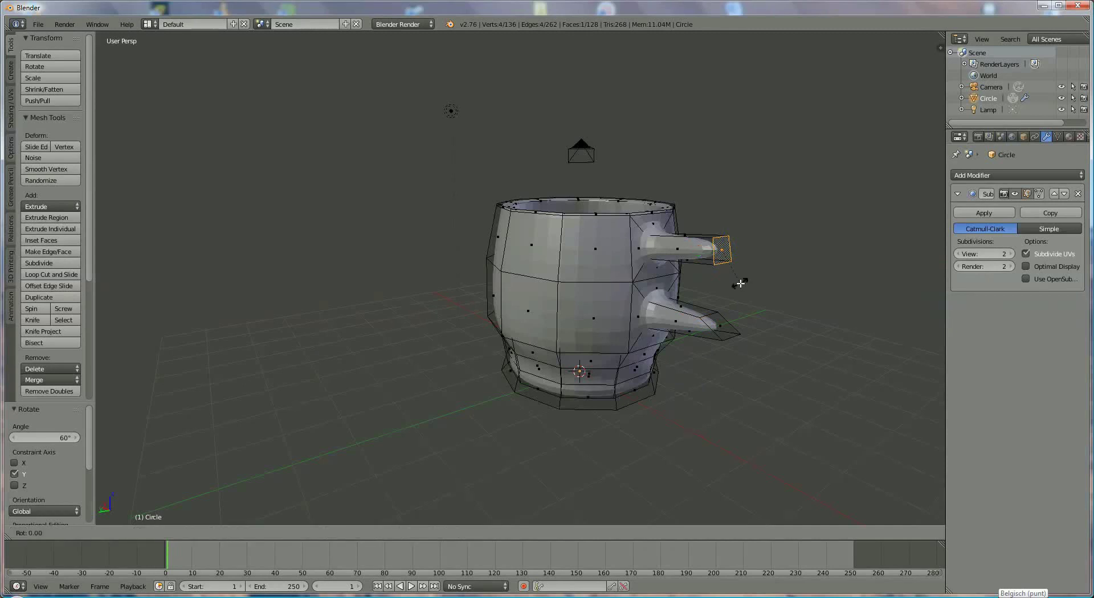
text(y)
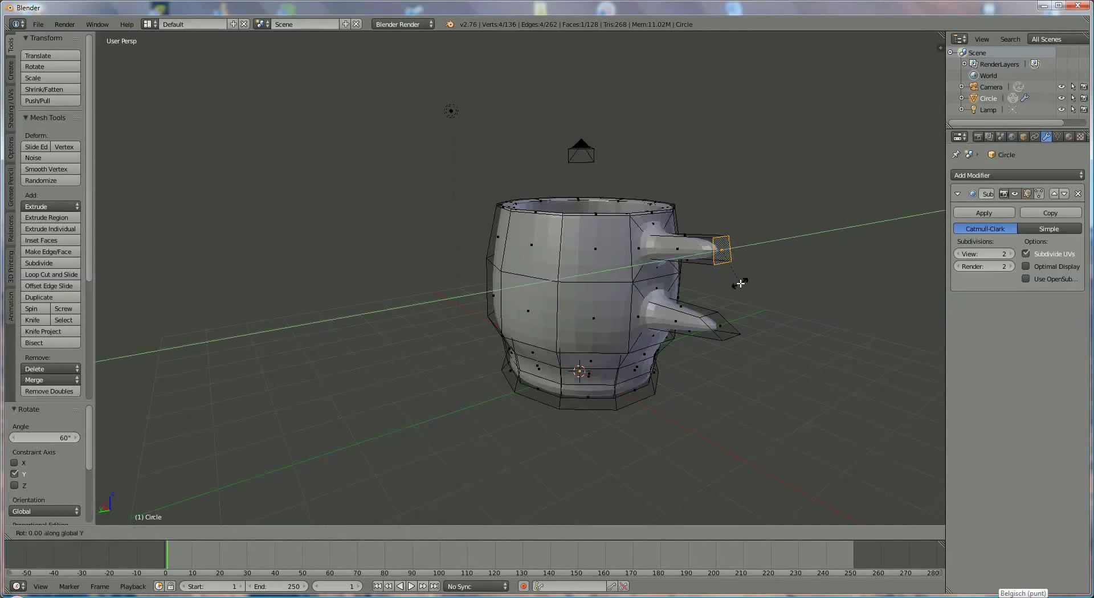
text(-60)
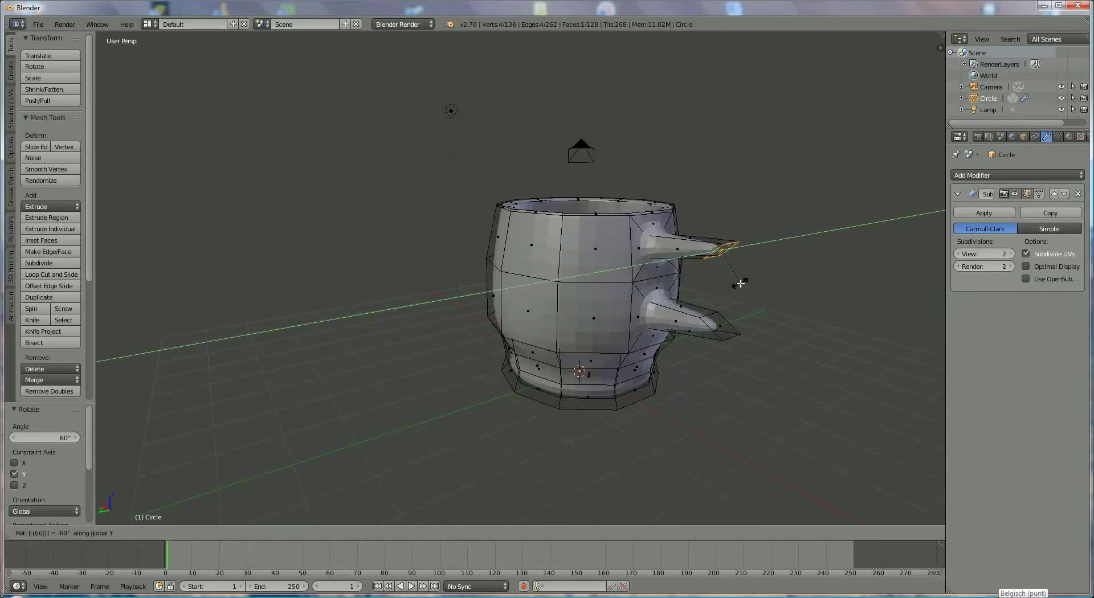
key(Return)
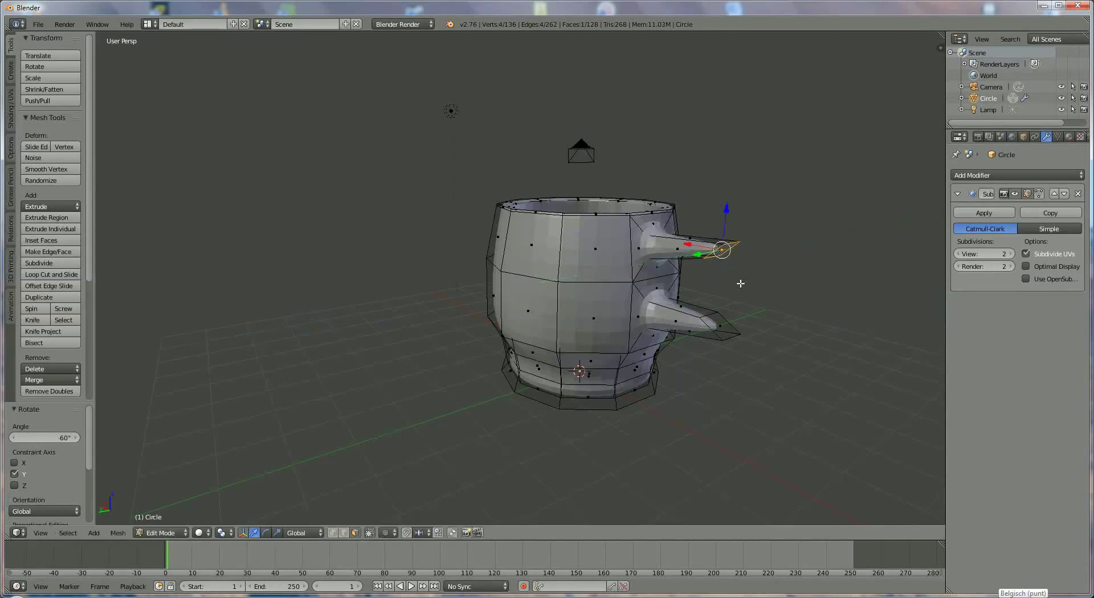
Select both rotated handle end faces together and bring up the LoopTools operations.
shift+right_click(732, 333)
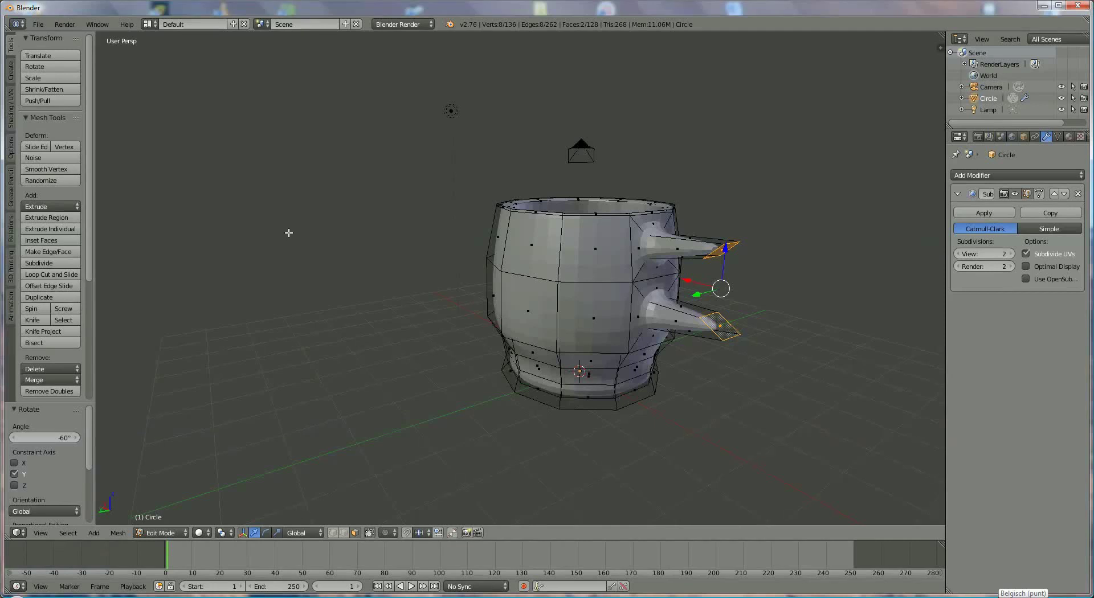
key(w)
mouse_move(263, 234)
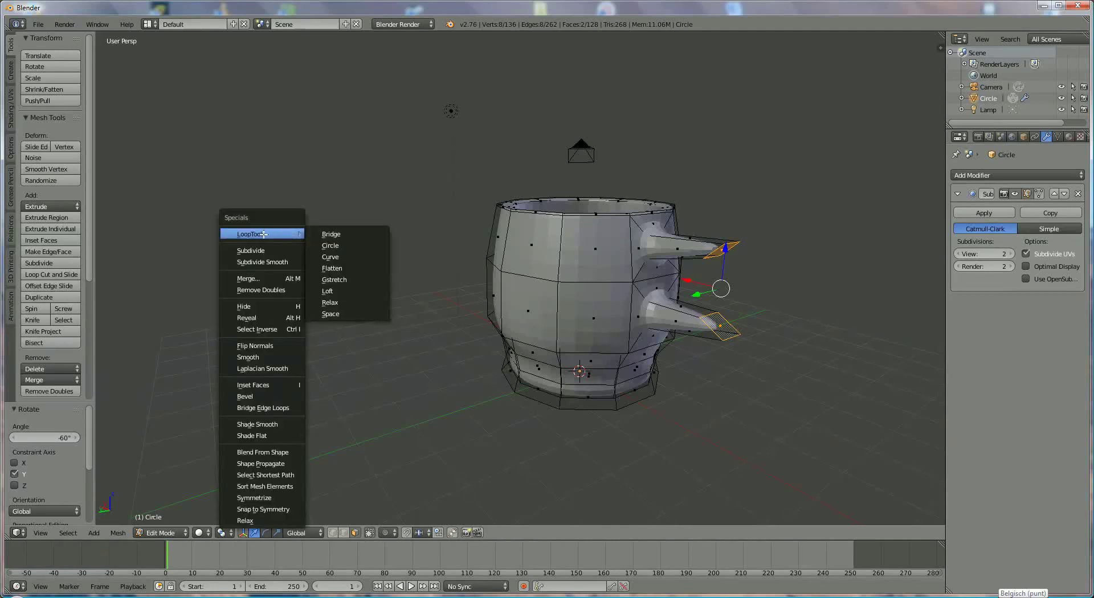
Enable the Mesh: LoopTools add-on in the user preferences and save the user settings.
click(37, 24)
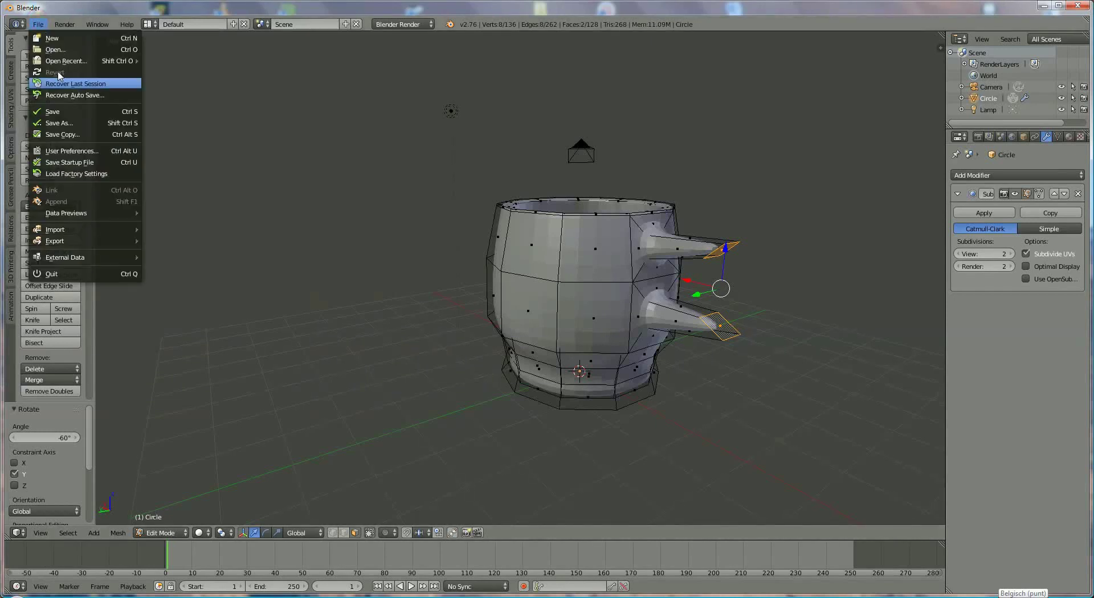
click(76, 151)
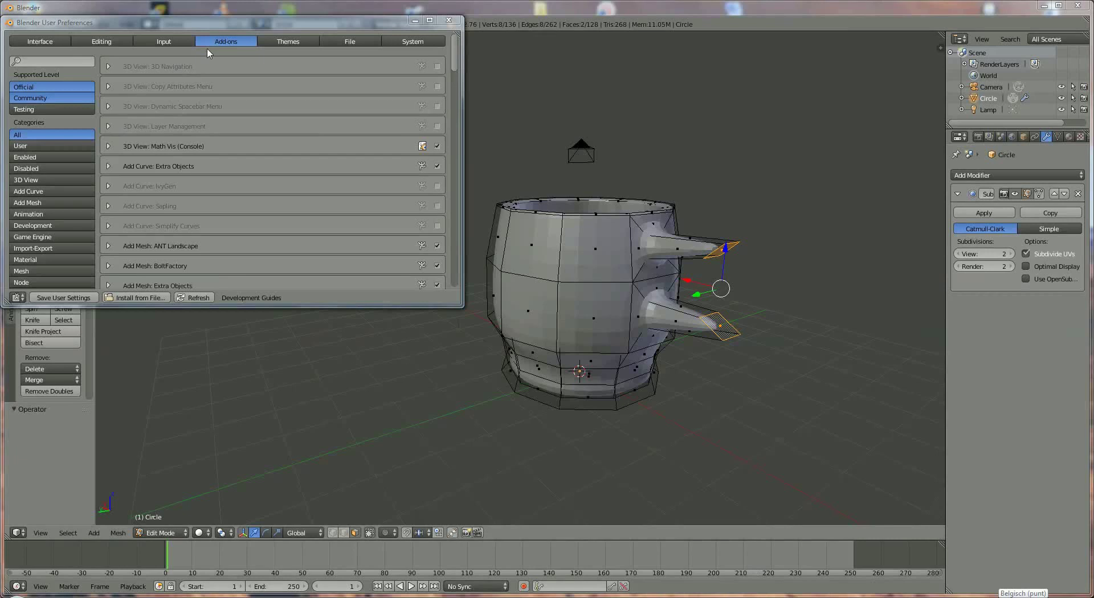
click(35, 202)
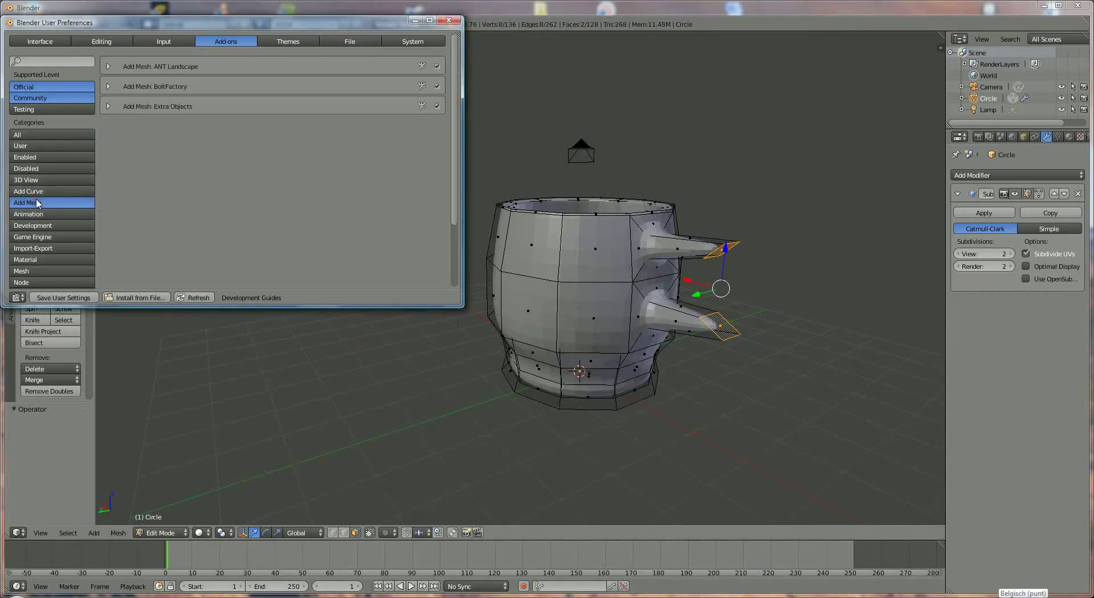
click(40, 272)
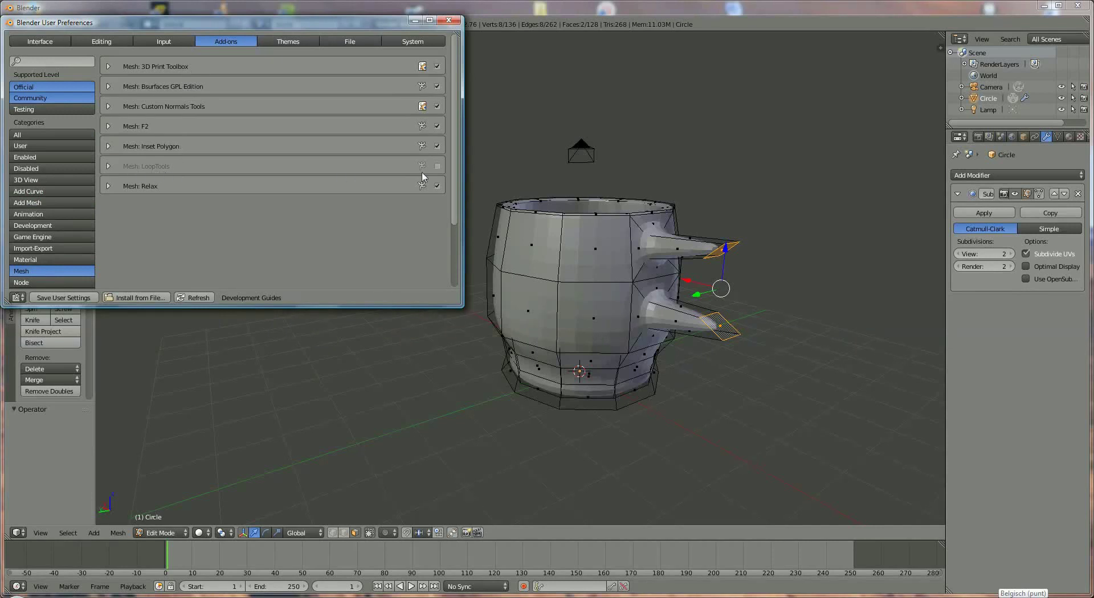
click(437, 165)
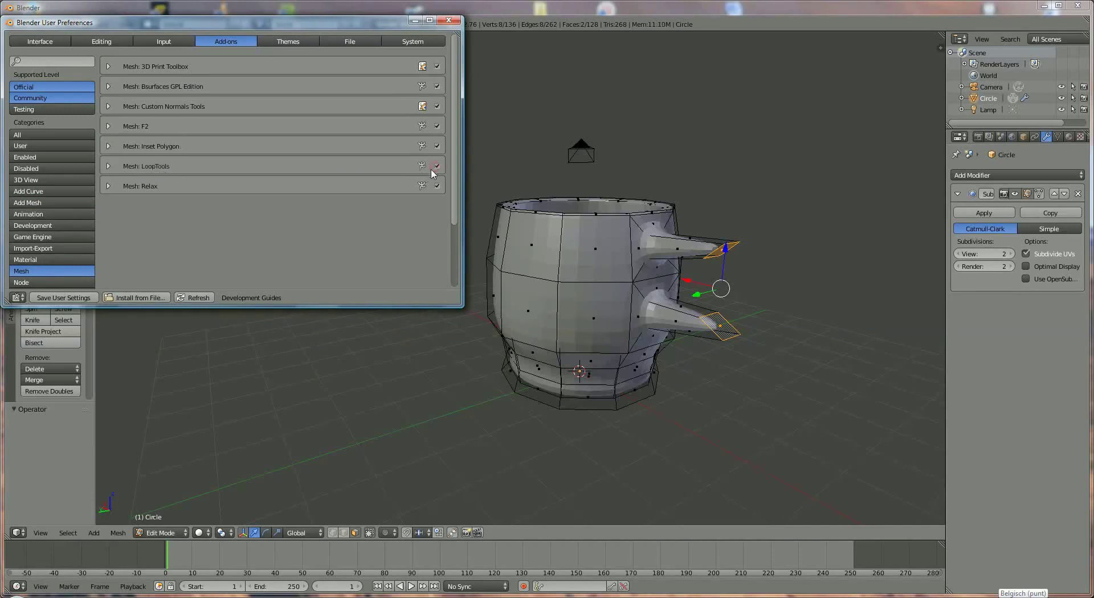
click(72, 298)
click(449, 20)
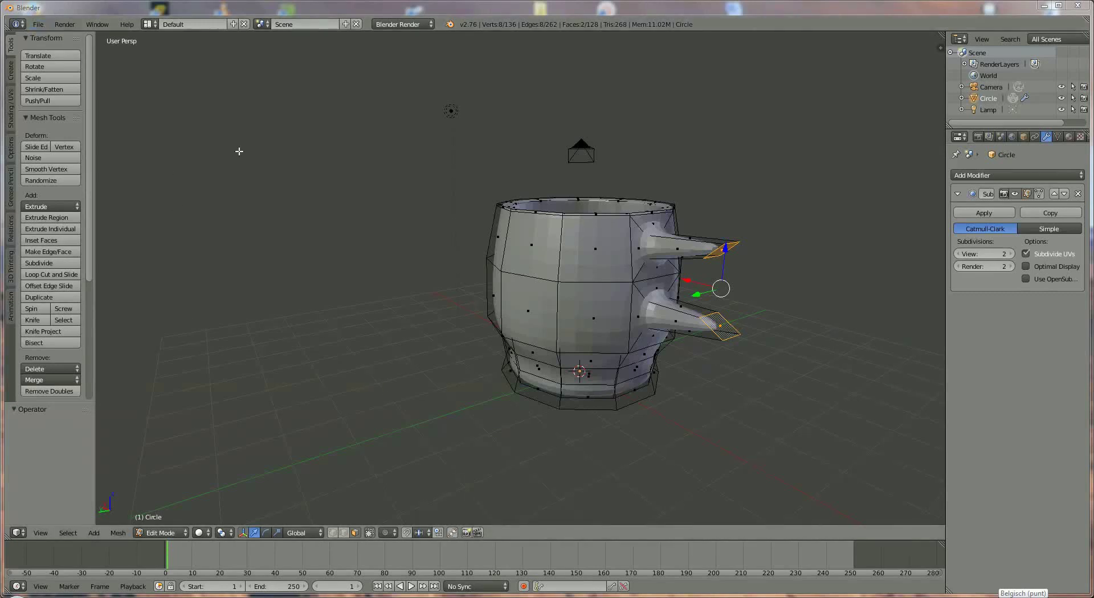
Reopen the add-on preferences, save the user settings once more and close the preferences.
click(38, 24)
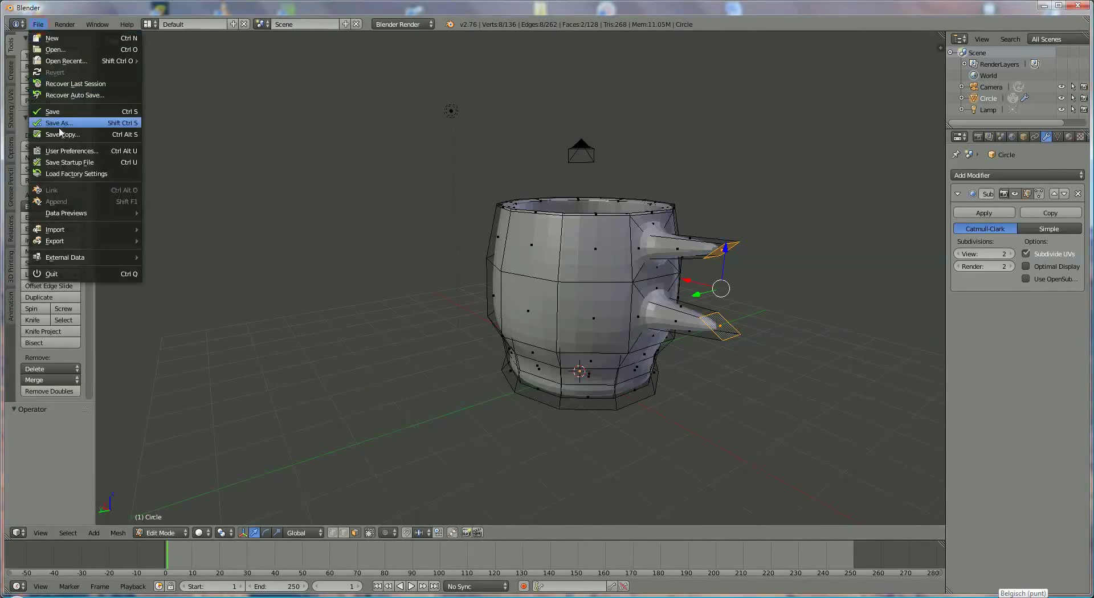
click(69, 151)
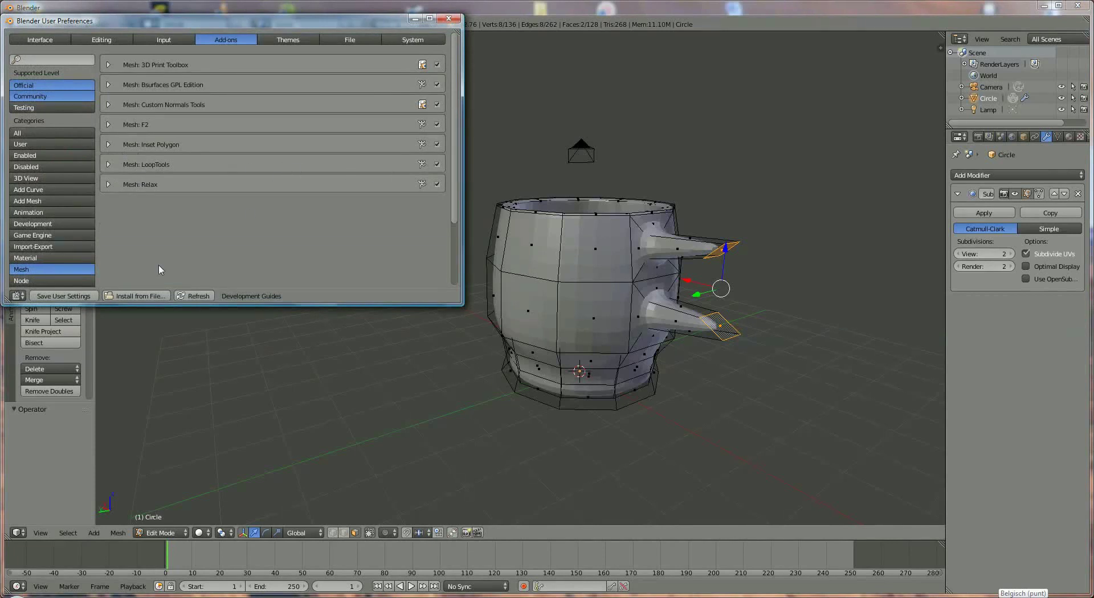
click(63, 295)
click(448, 18)
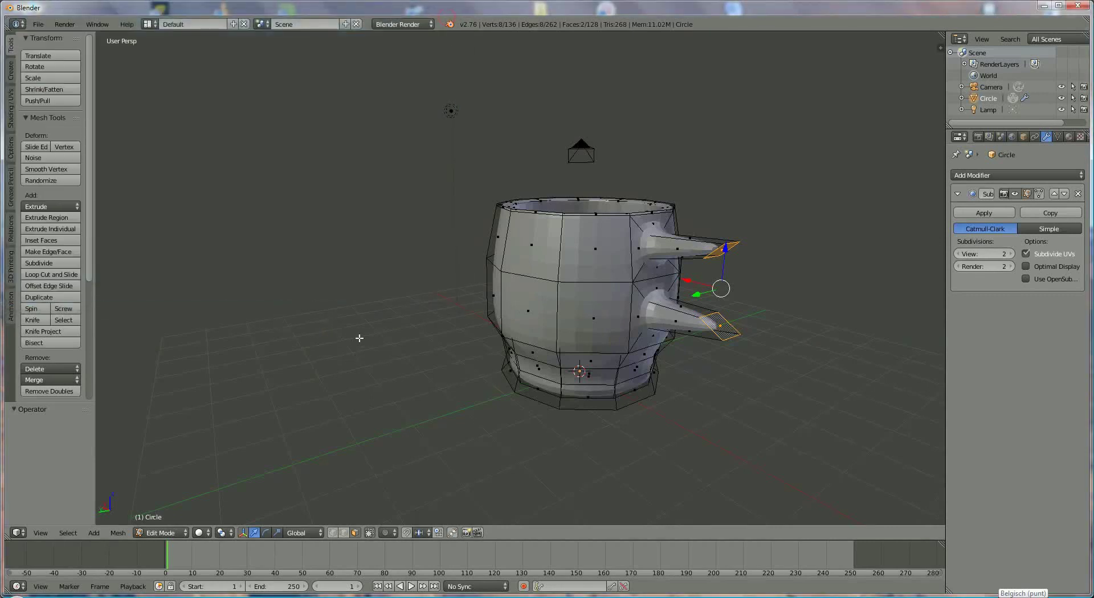
Bridge the two handle end faces with LoopTools and move the bridged section about 0.36 units along X toward the cup.
key(w)
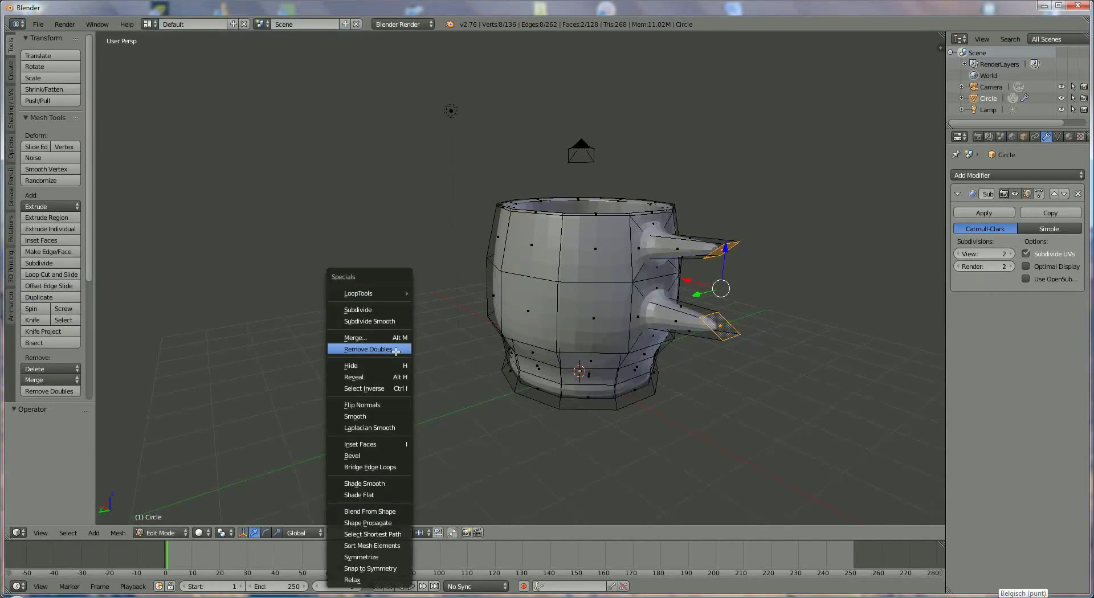
mouse_move(374, 293)
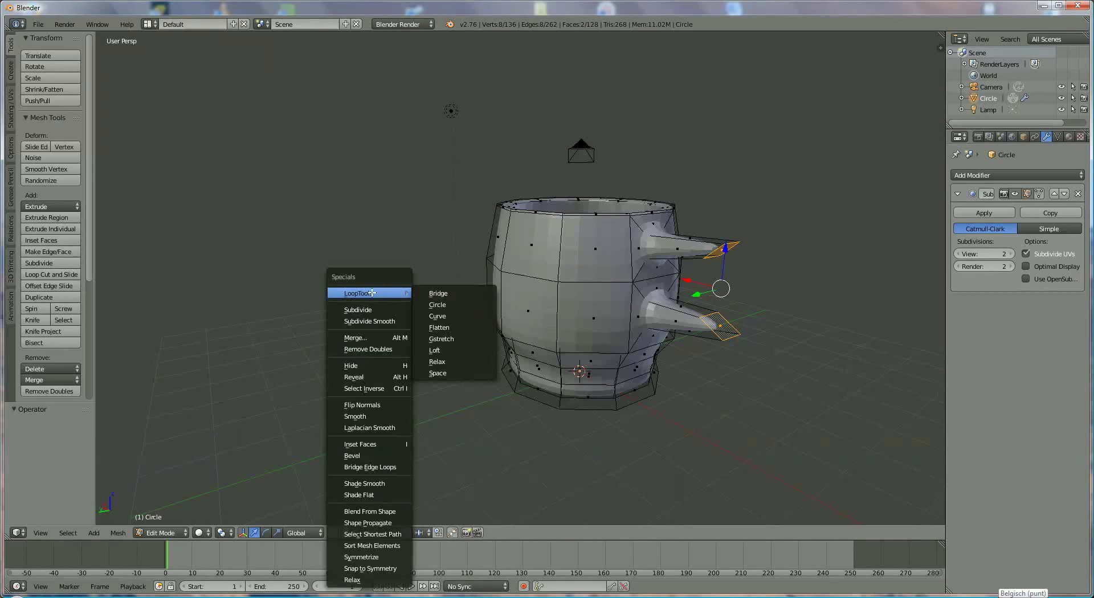
click(430, 294)
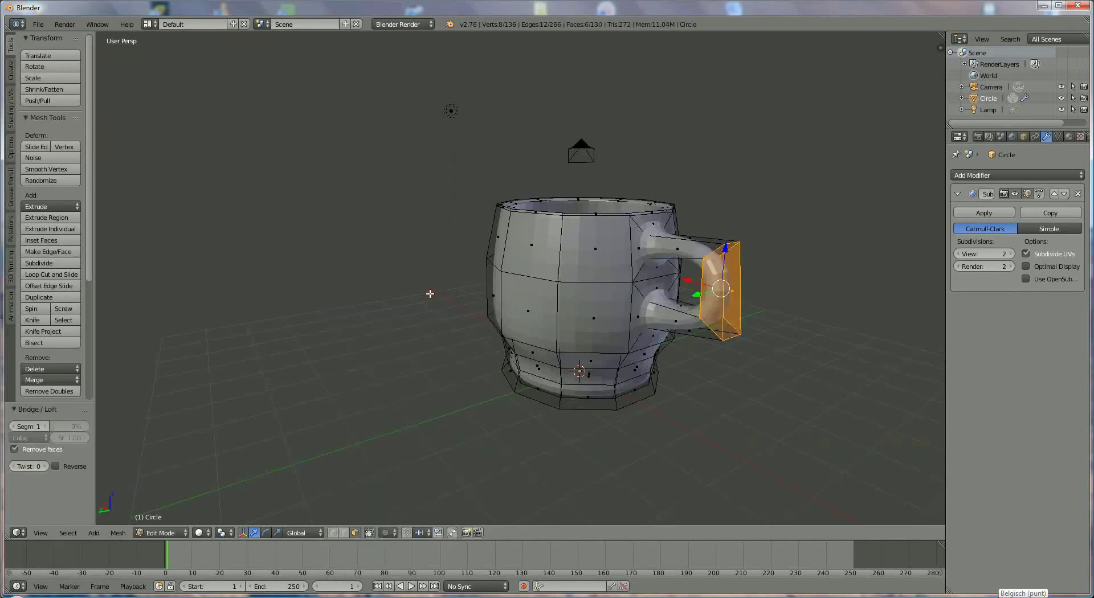
middle_drag(666, 330, 706, 313)
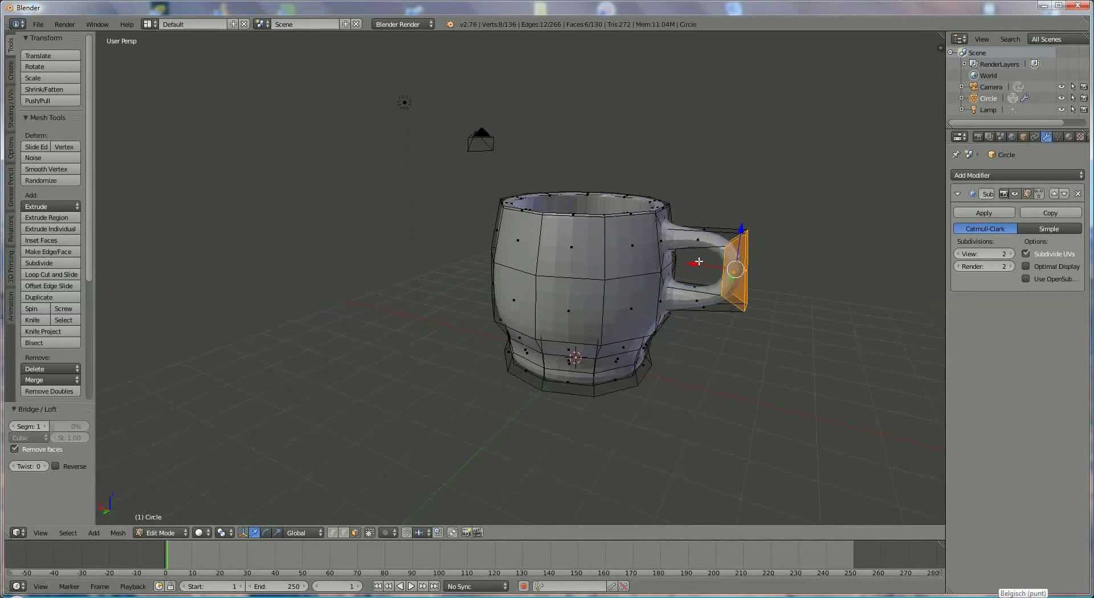
drag(693, 264, 676, 263)
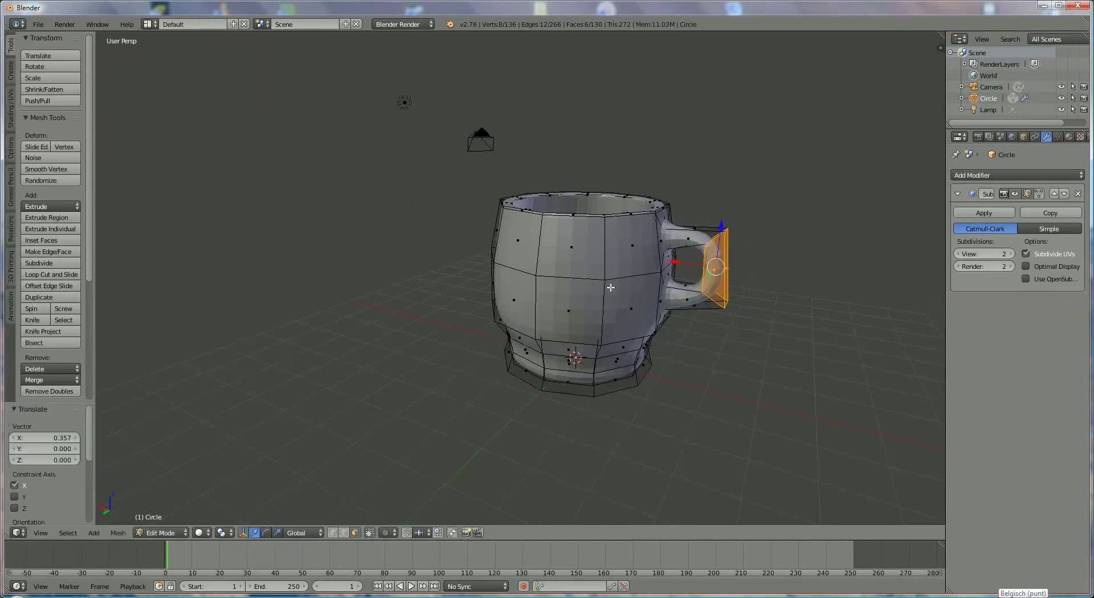
Set the Subdivision Surface modifier's view subdivisions to 3 and apply it to the cup in Object Mode.
middle_drag(586, 319, 609, 332)
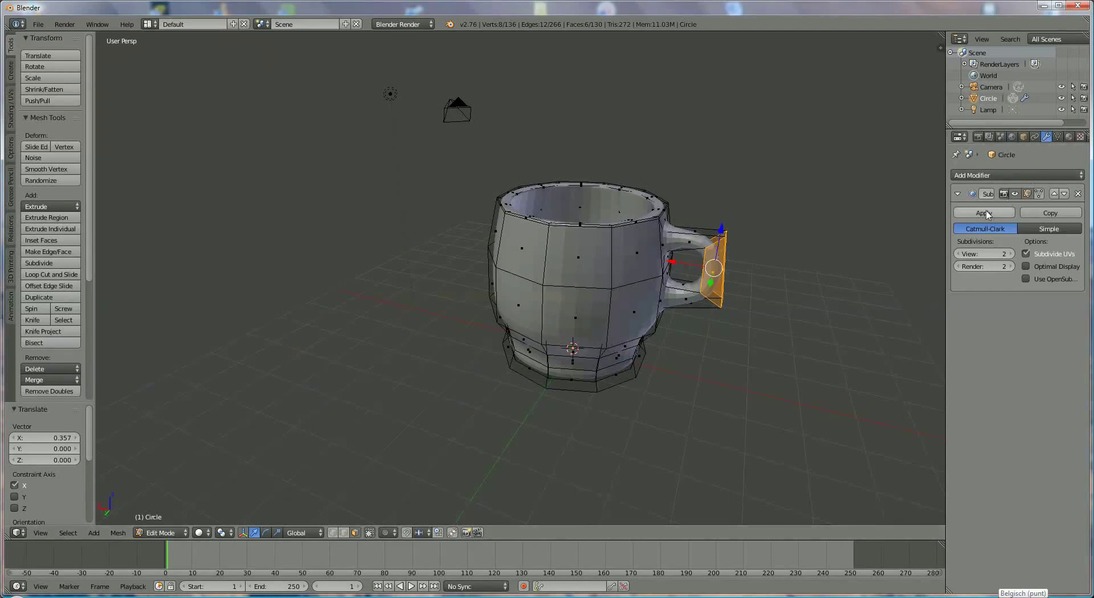
click(1011, 253)
click(984, 212)
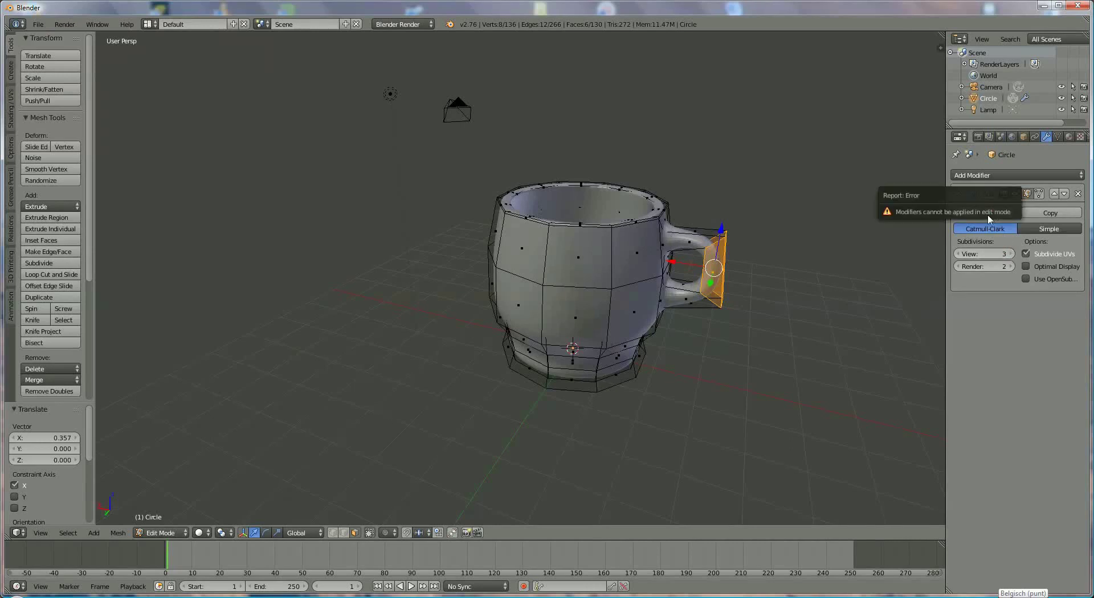
click(165, 533)
click(168, 520)
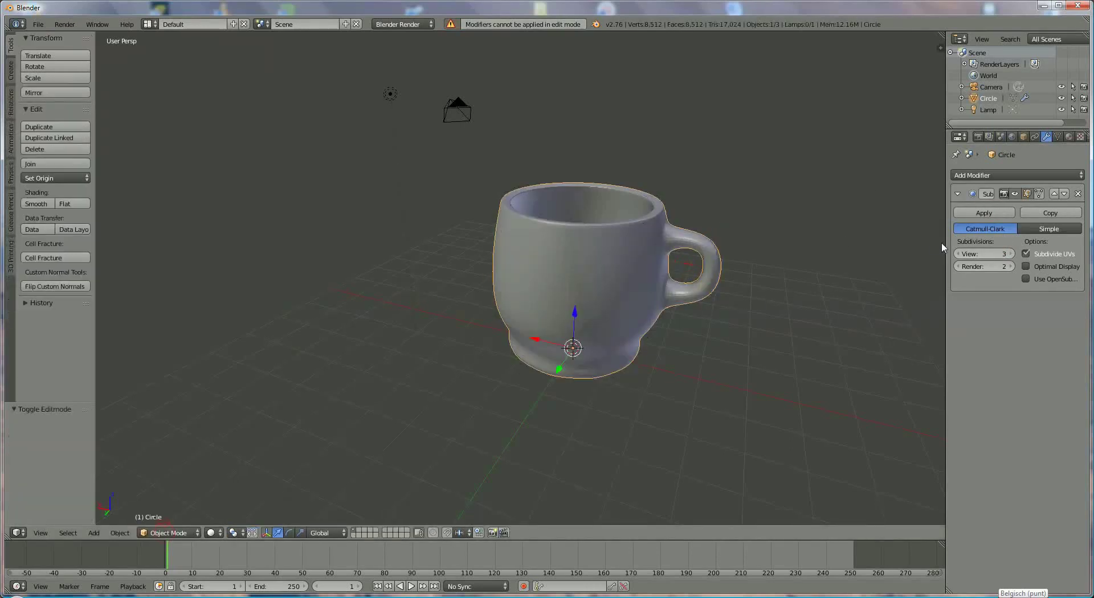
click(994, 213)
Add a new material to the cup and give it a pale beige diffuse colour.
click(1068, 136)
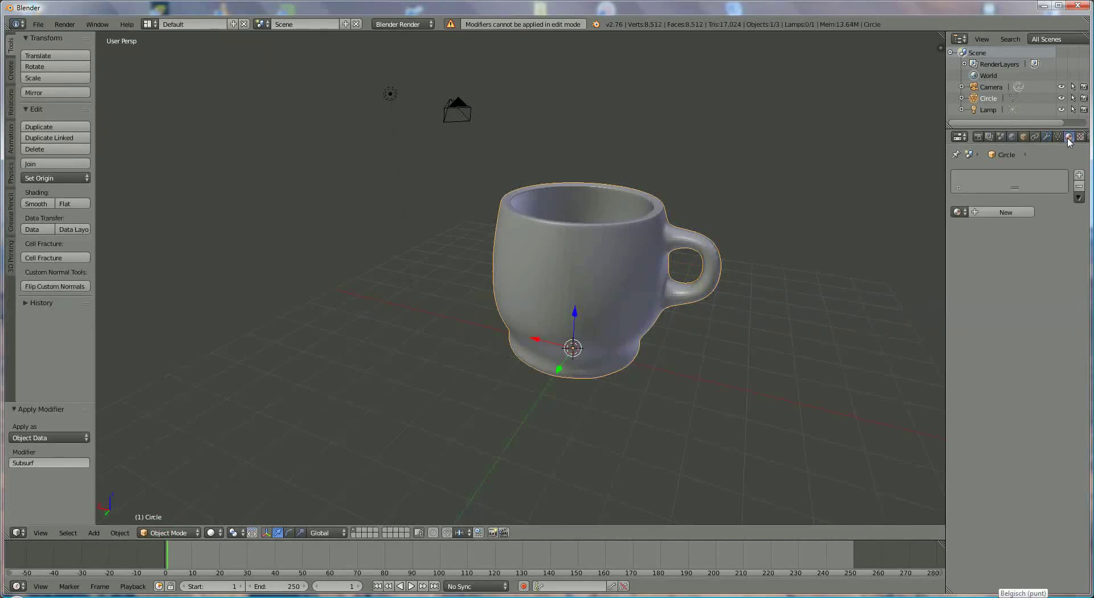
click(998, 217)
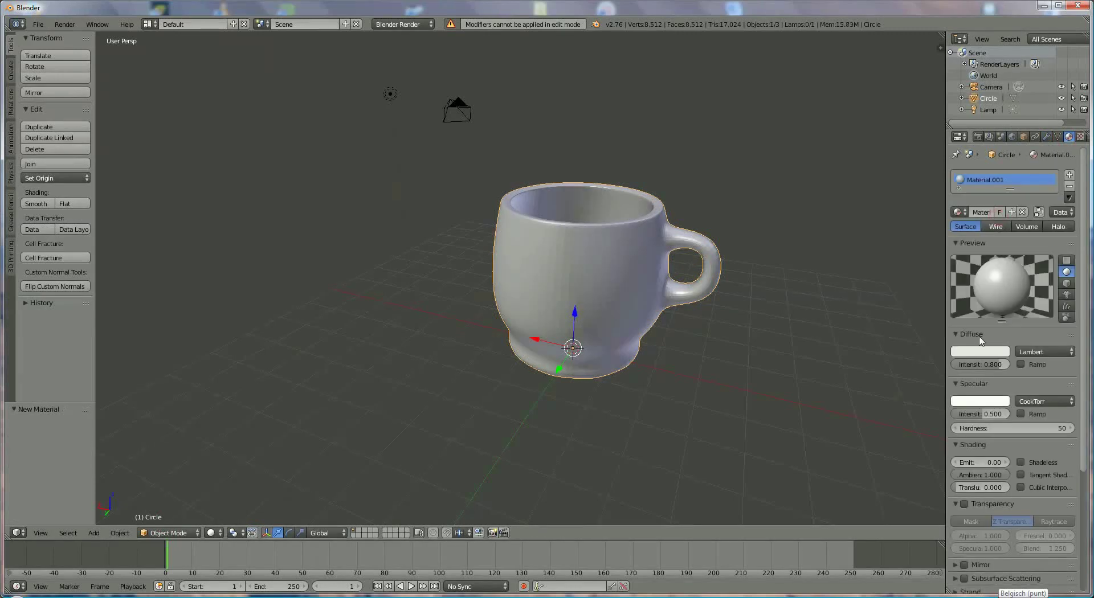
click(981, 354)
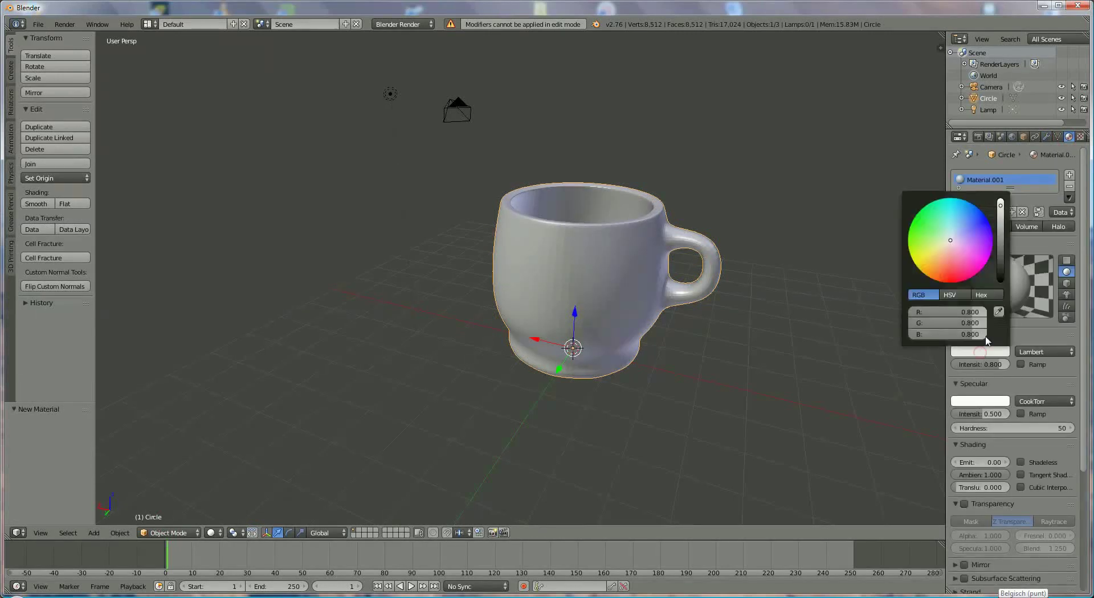
click(948, 242)
drag(949, 242, 948, 244)
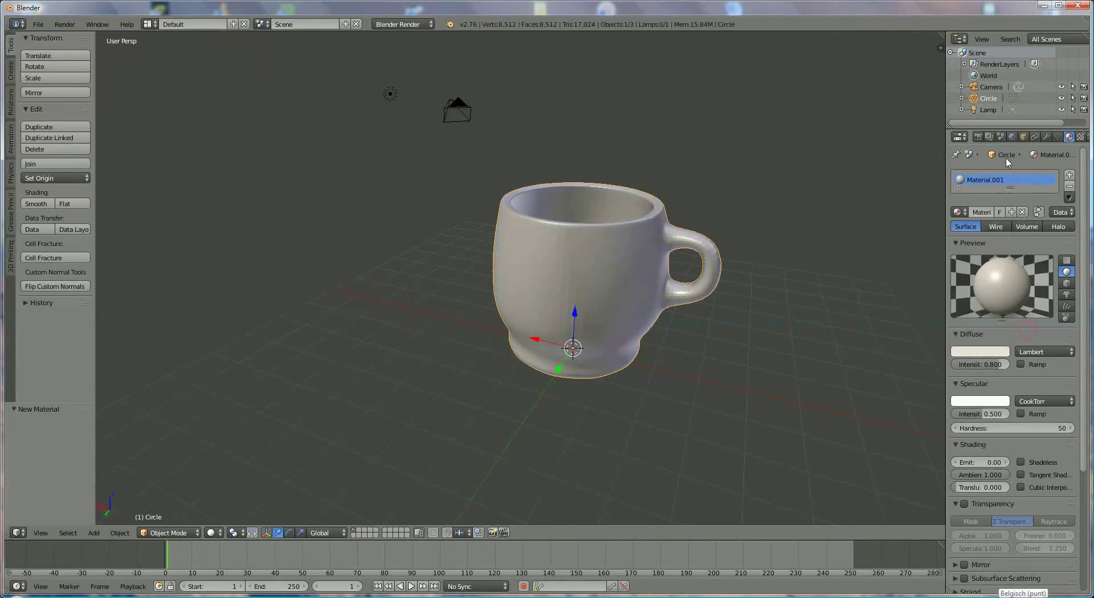
Enable Paper Sky for the world and set the horizon colour to a pale grey-green.
click(1010, 138)
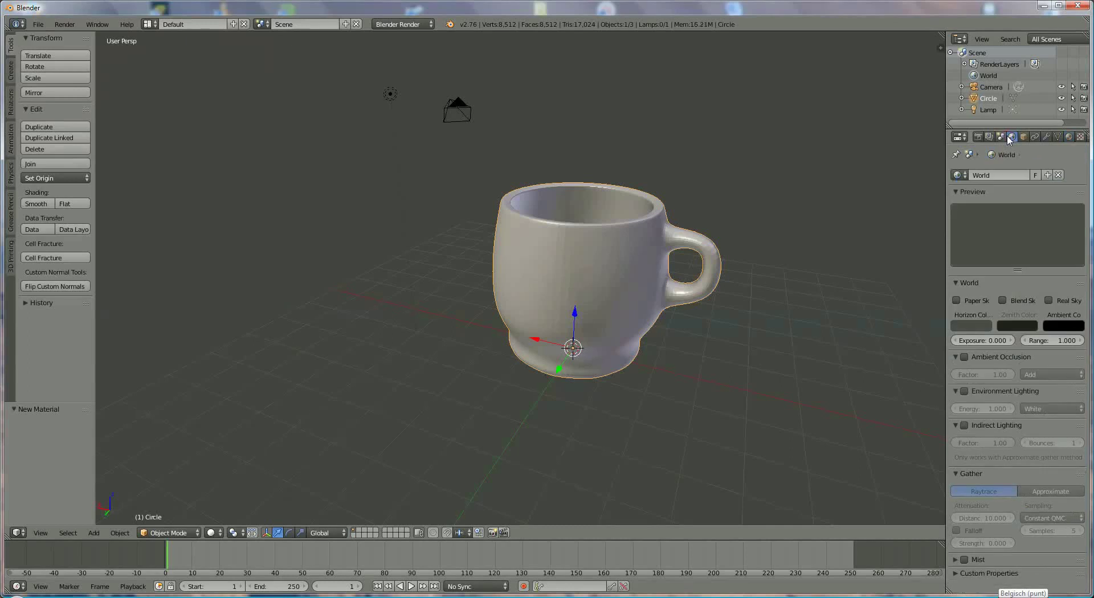
click(957, 301)
click(968, 327)
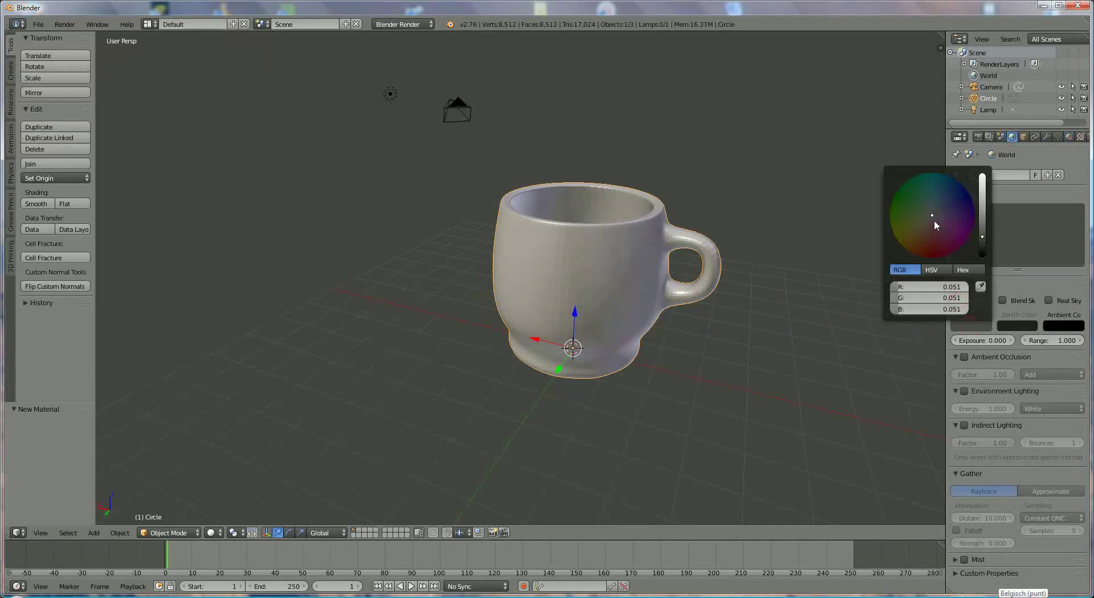
mouse_move(982, 240)
mouse_down()
mouse_move(982, 204)
mouse_move(934, 204)
mouse_move(927, 218)
mouse_up()
Enable Blend Sky for the world and set the zenith colour to a medium muted blue.
click(1005, 326)
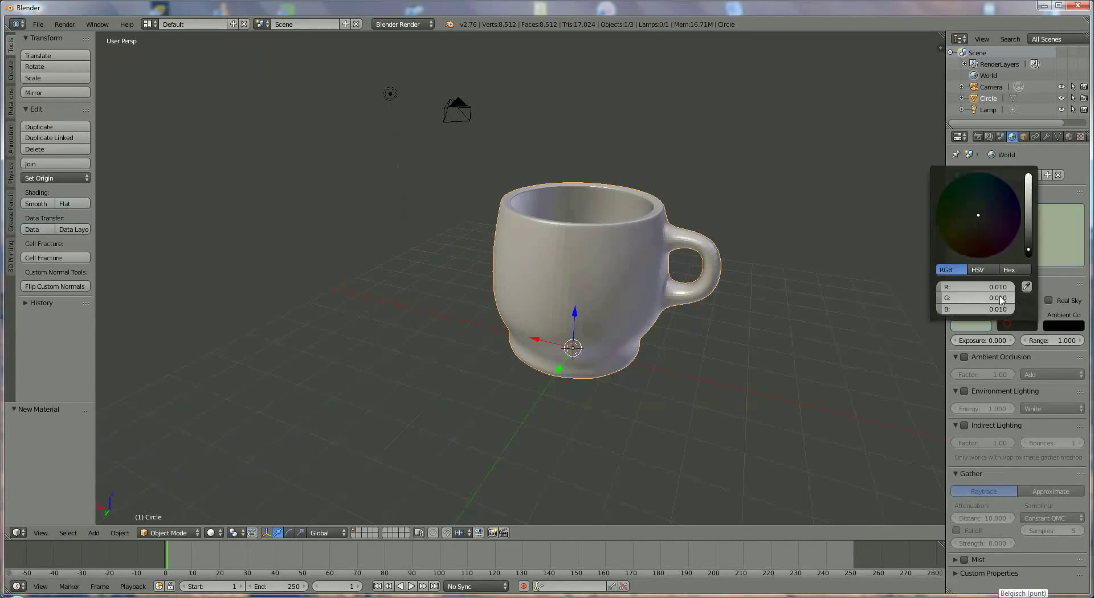
click(998, 297)
key(Return)
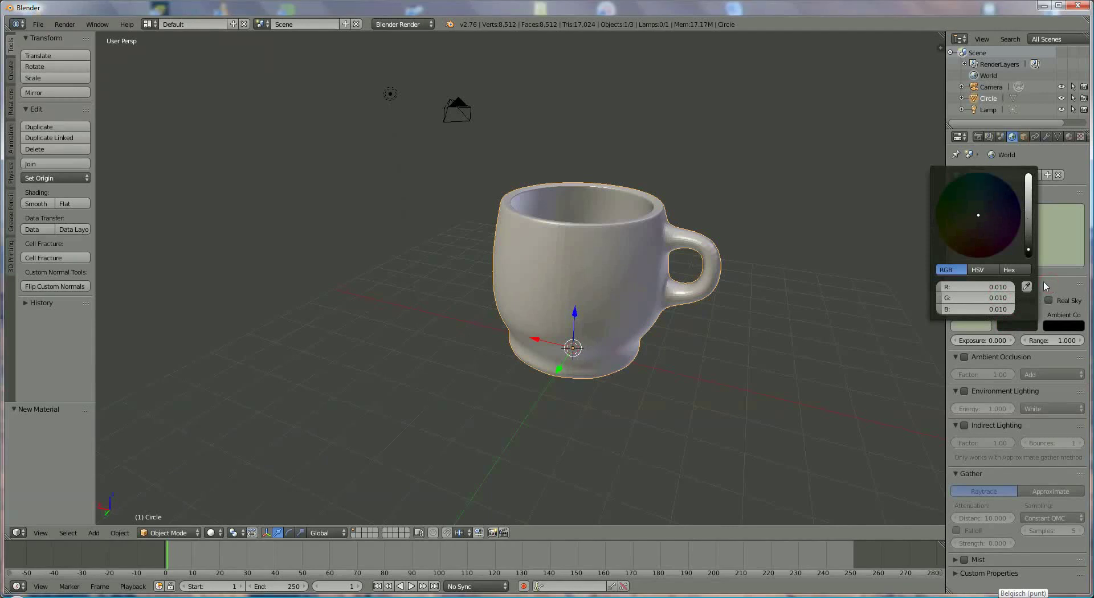
click(1015, 324)
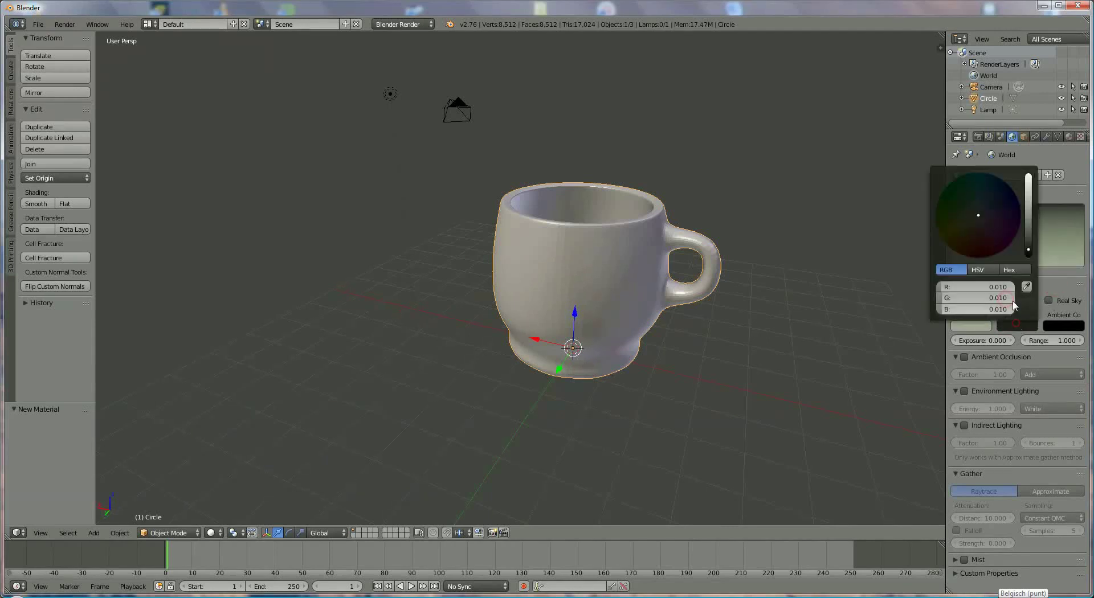
drag(1030, 247, 1029, 225)
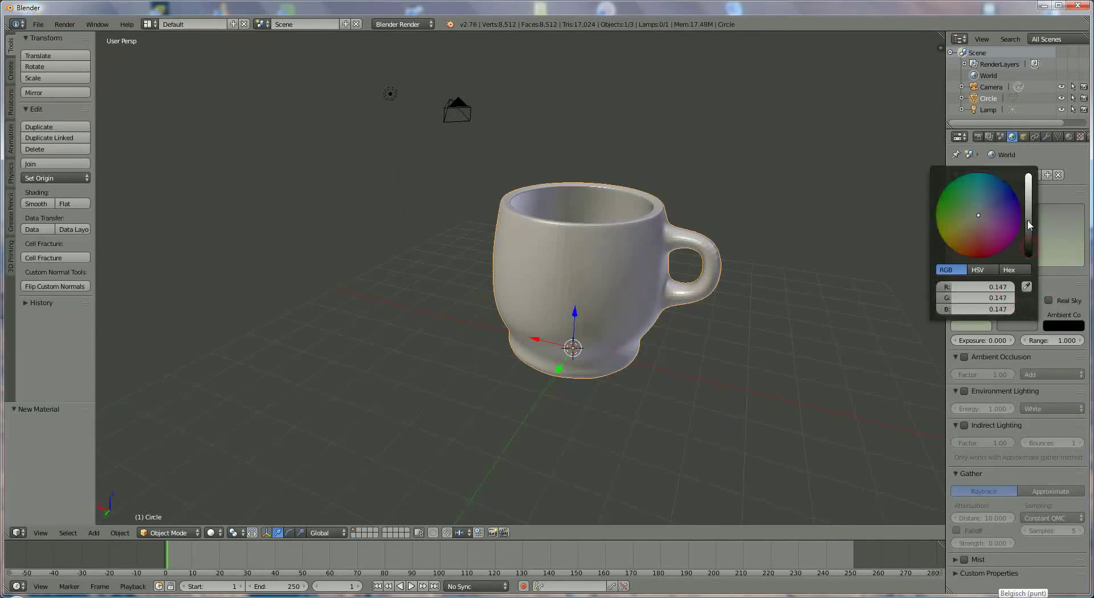
click(988, 191)
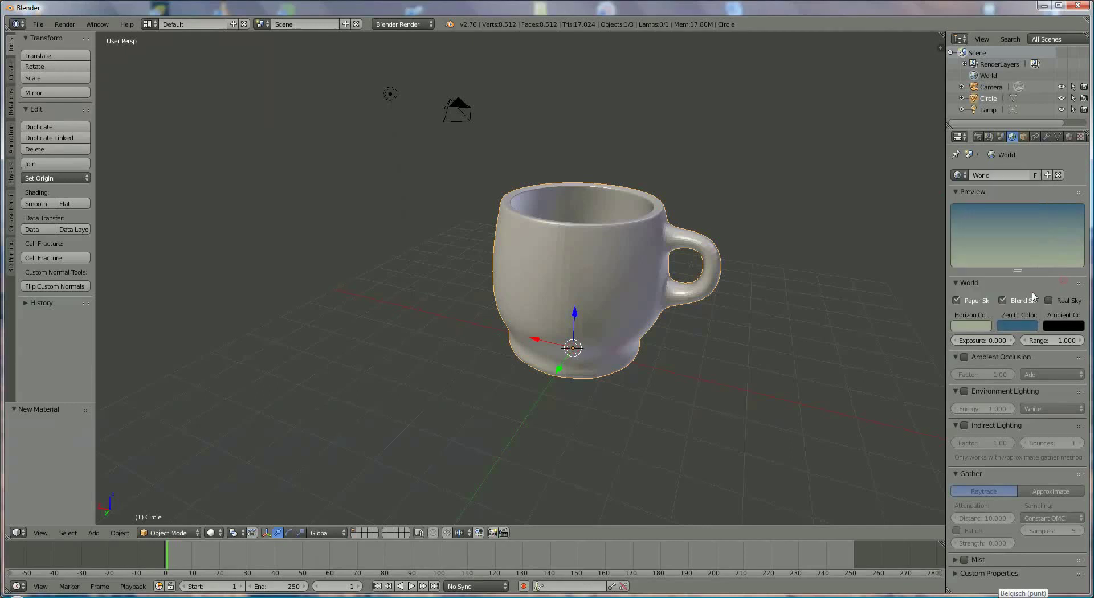
Select the lamp and move it along Y to the camera's side of the cup, shifting it about 0.88 units along X.
scroll(763, 295, down, 4)
middle_drag(712, 279, 511, 247)
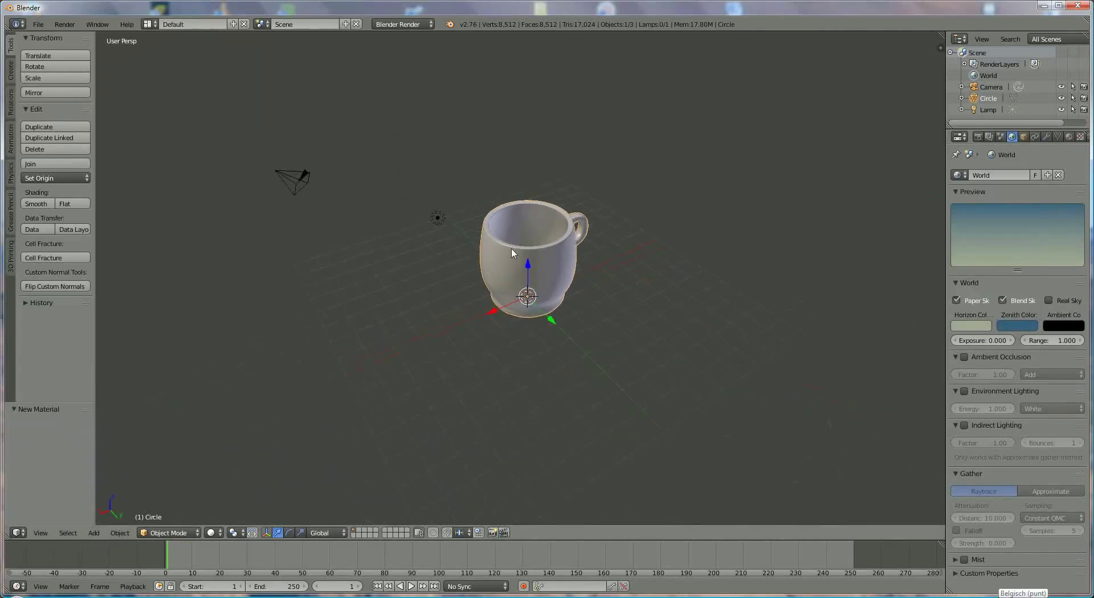
right_click(438, 221)
middle_drag(439, 221, 575, 303)
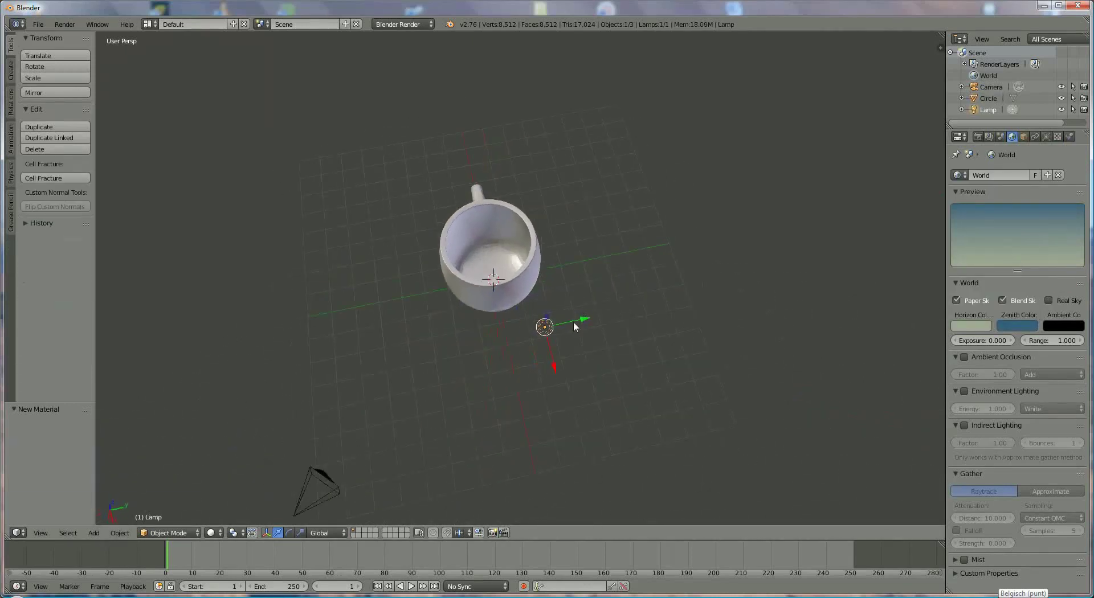
drag(573, 321, 348, 436)
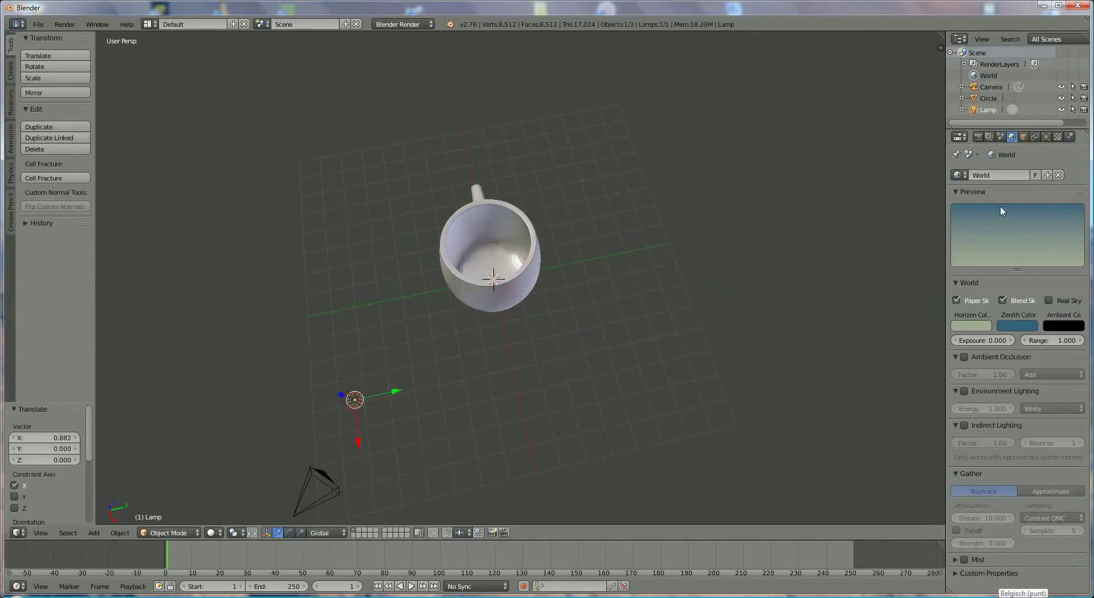
Set the point lamp's energy to 3.
click(1045, 137)
click(991, 328)
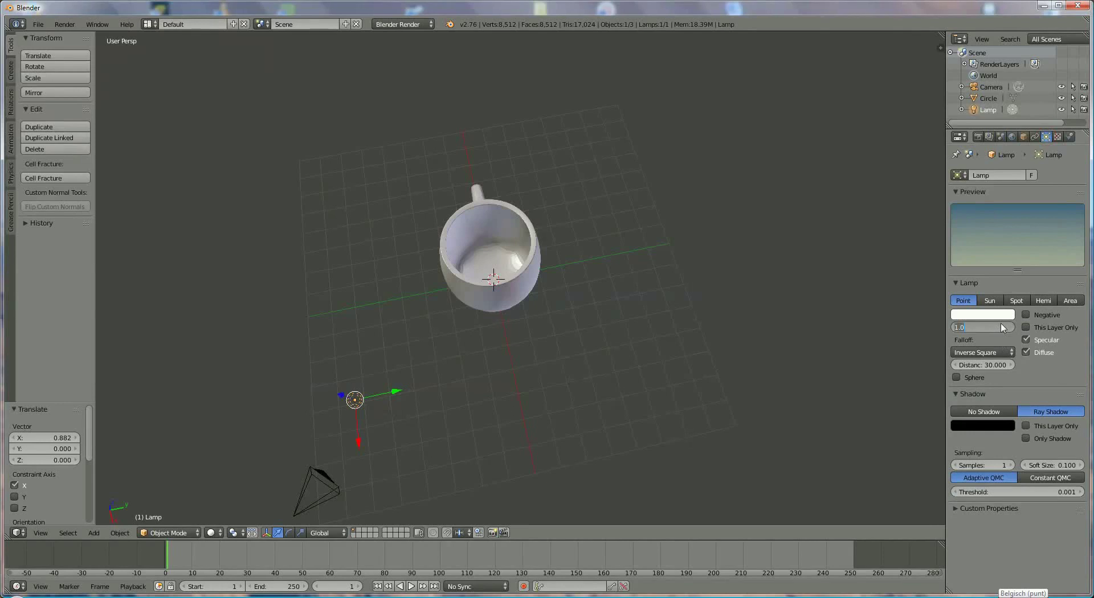
text(3)
key(Return)
Select the cup and rotate it about -38° to turn its handle sideways.
middle_drag(493, 234, 541, 194)
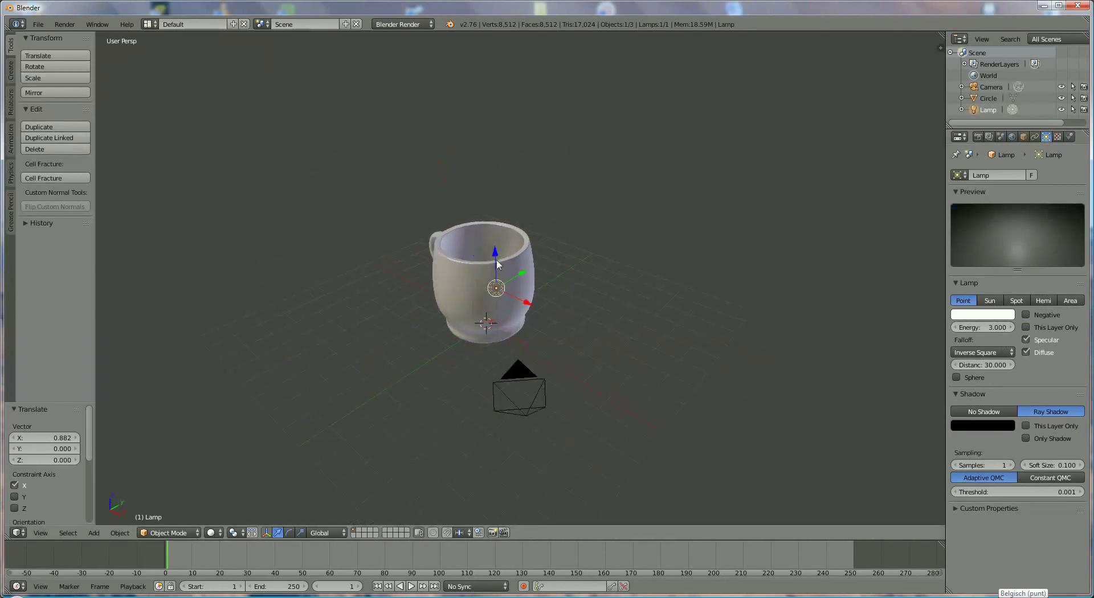
right_click(501, 268)
middle_drag(451, 286, 464, 361)
middle_drag(595, 334, 586, 303)
key(r)
click(560, 274)
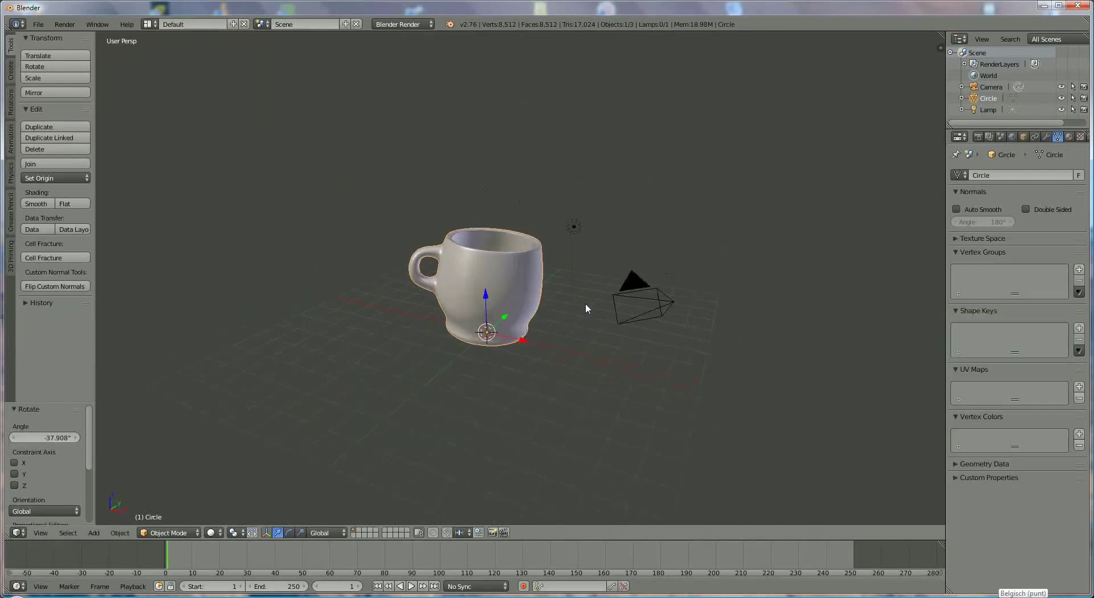
Set the transform orientation to Normal and move the camera back along its own Z axis by about (2.24, -2.09, 1.53) units.
right_click(639, 296)
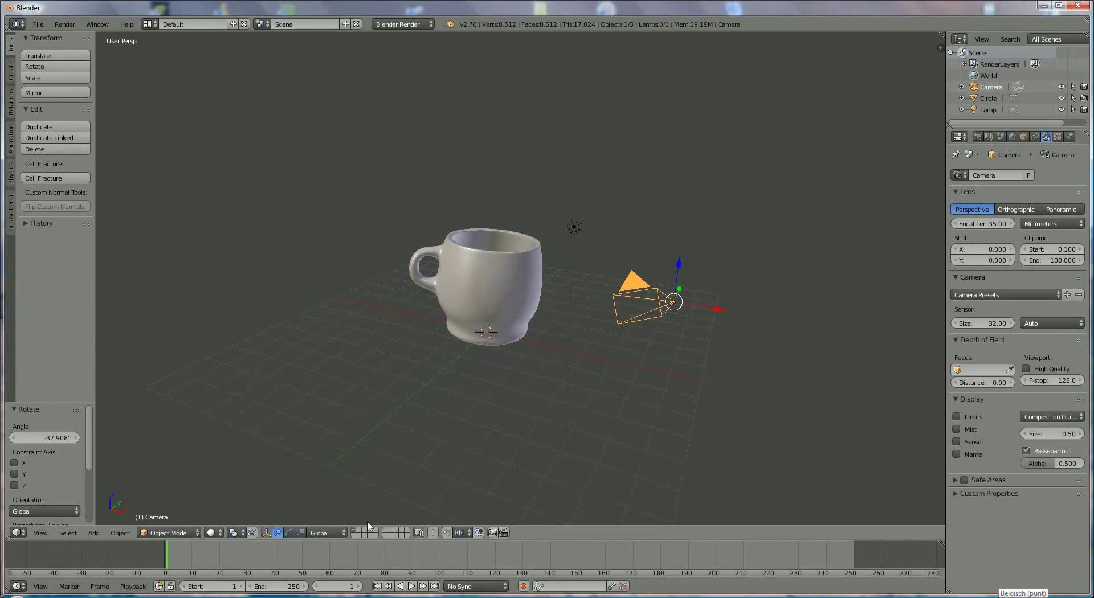
click(324, 533)
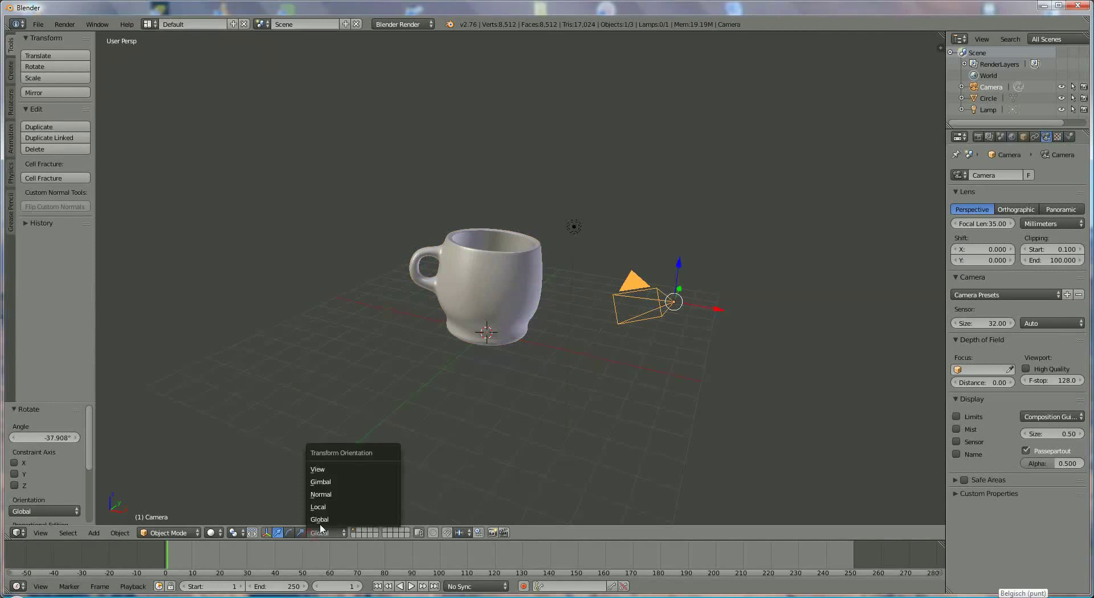
click(327, 496)
middle_drag(602, 367, 734, 350)
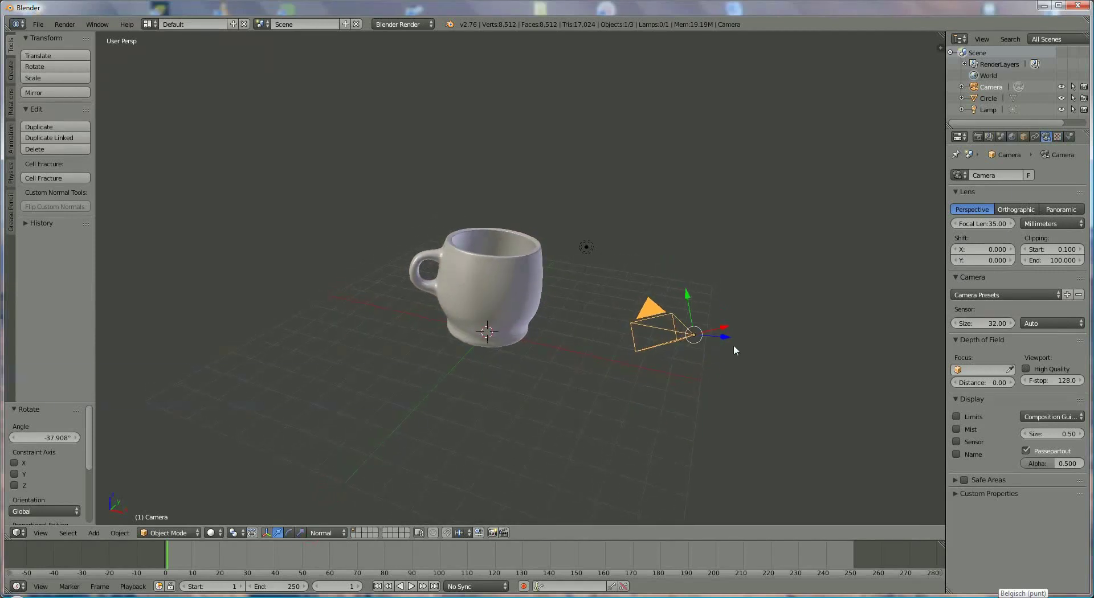
click(109, 343)
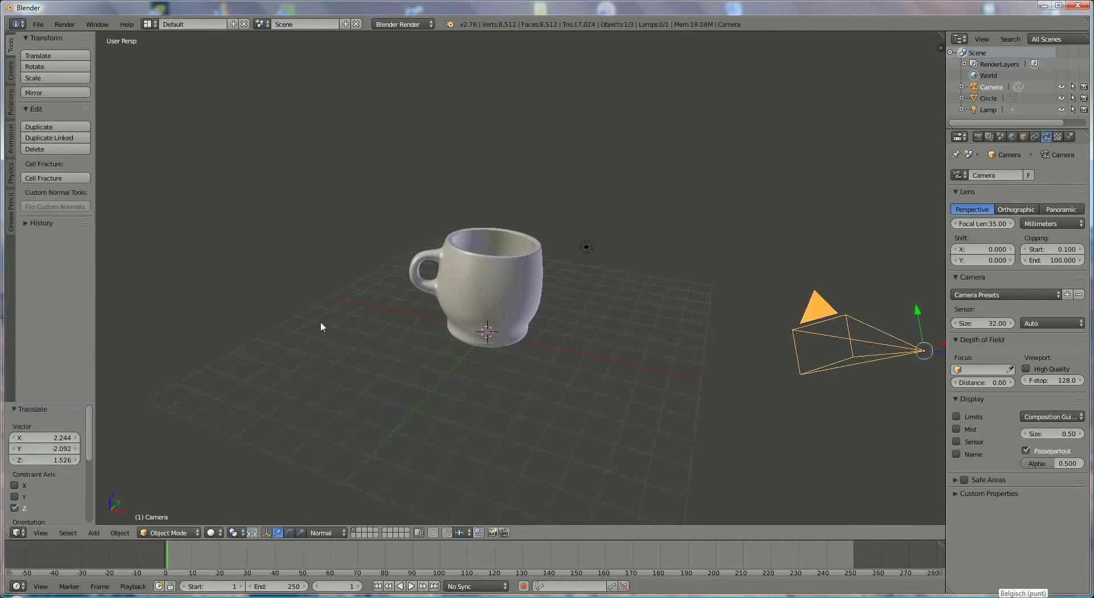
Look through the camera and lower the cup about 1.1 units along its normal Z axis within the frame.
key(KP_0)
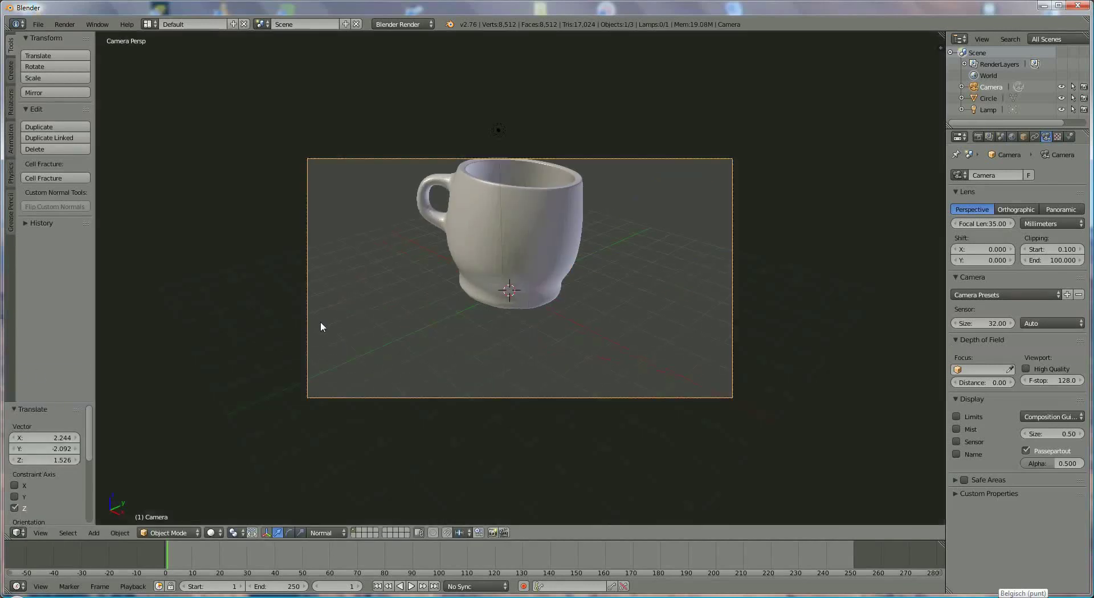
right_click(521, 213)
key(g)
key(z)
key(z)
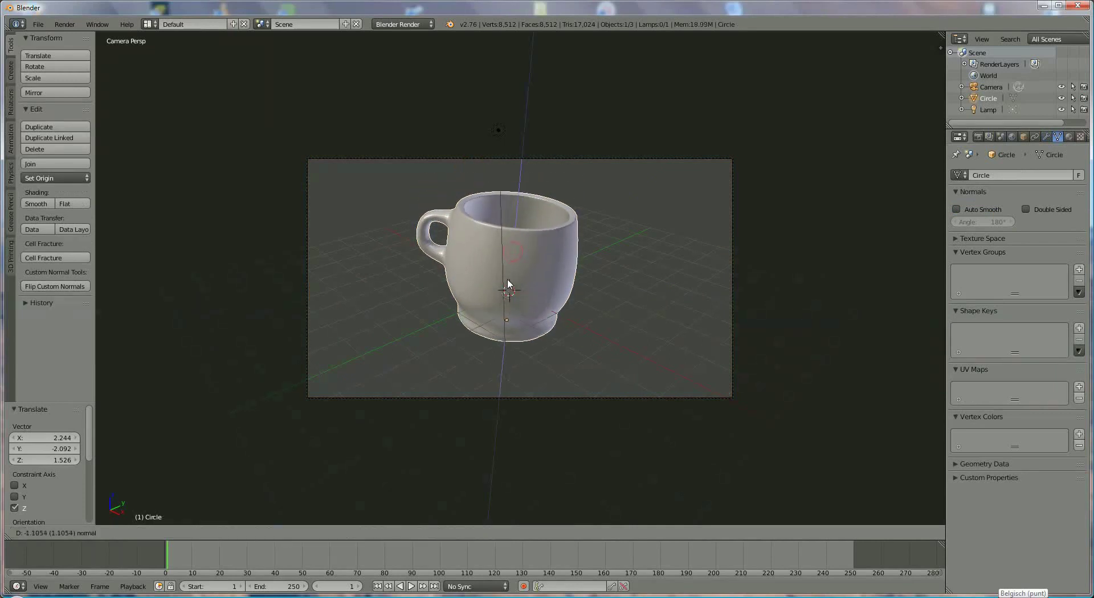
click(516, 290)
Move the cup along its normal Y axis toward the camera by about (0.78, -1.01, 0.03) units.
key(g)
key(z)
key(z)
key(y)
click(518, 316)
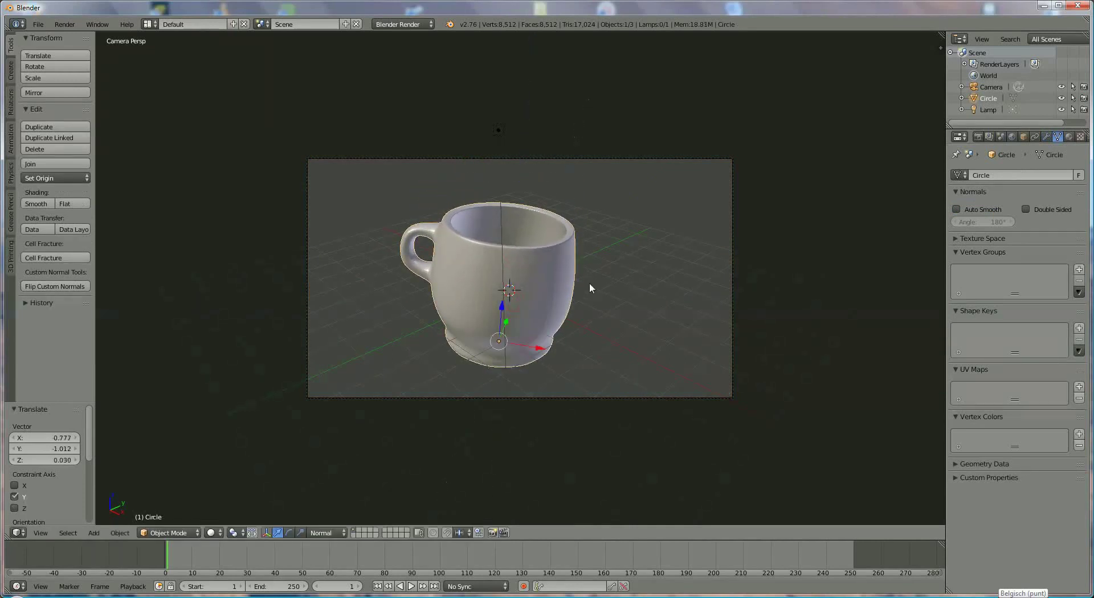
Render a still image of the scene from the camera.
click(978, 137)
click(974, 189)
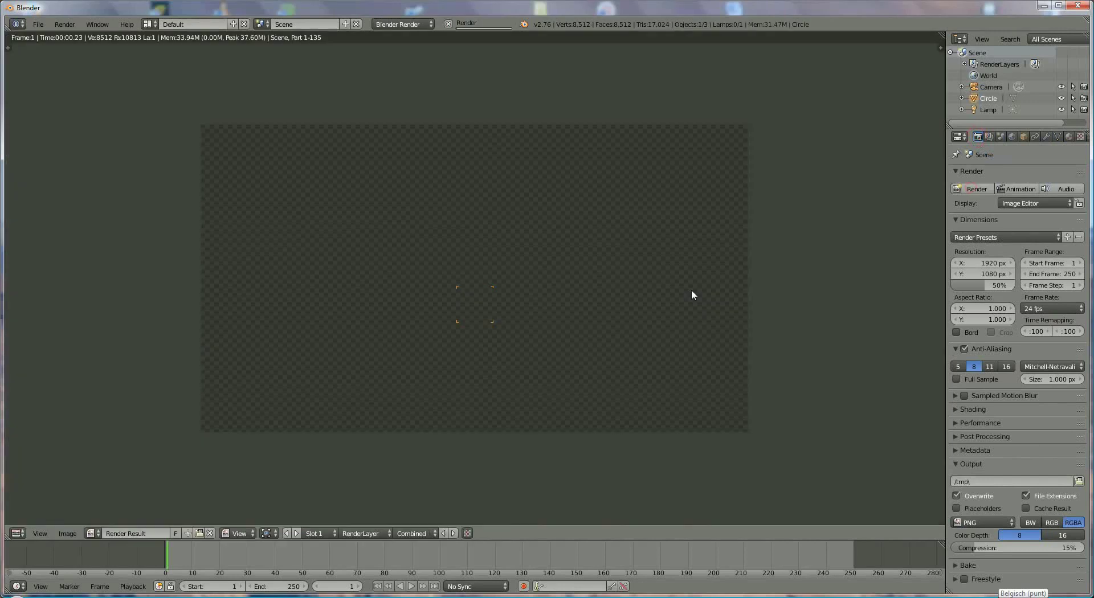